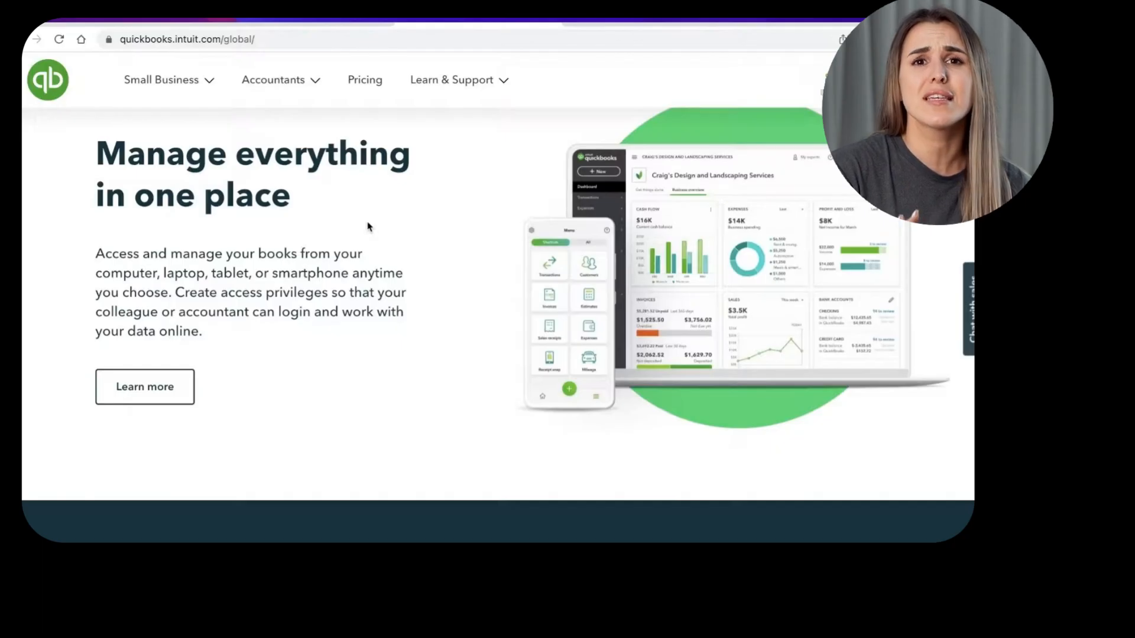
# - Examine the QuickBooks homepage's feature sections and compare the Simple Start, Essentials and Plus pricing plans
pyautogui.scroll(-3, 342, 235)
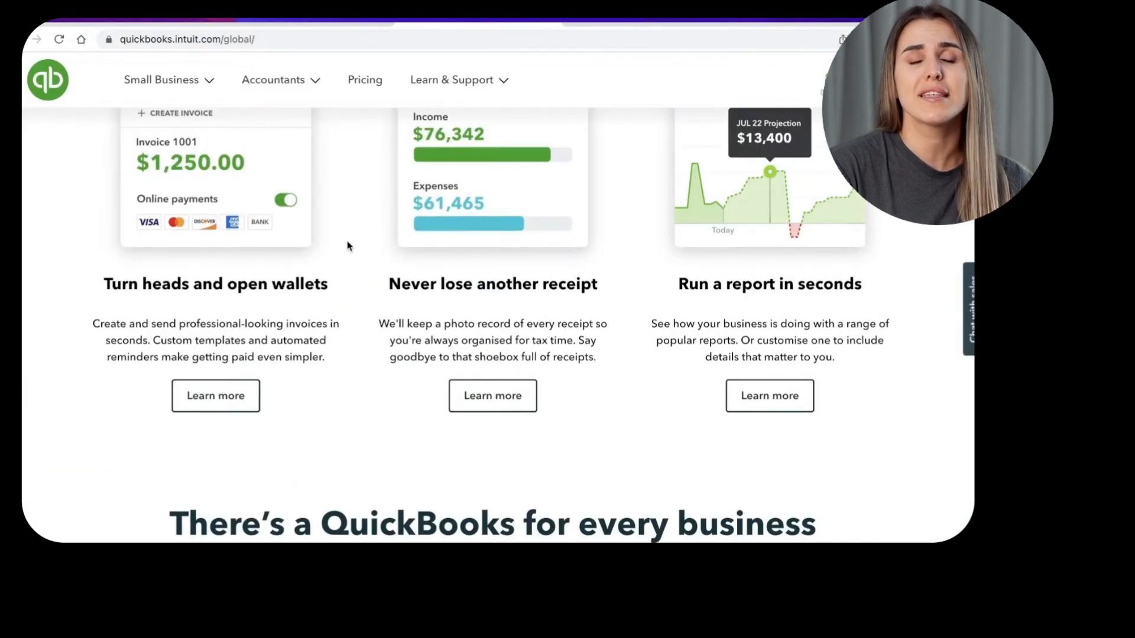
pyautogui.scroll(2, 945, 231)
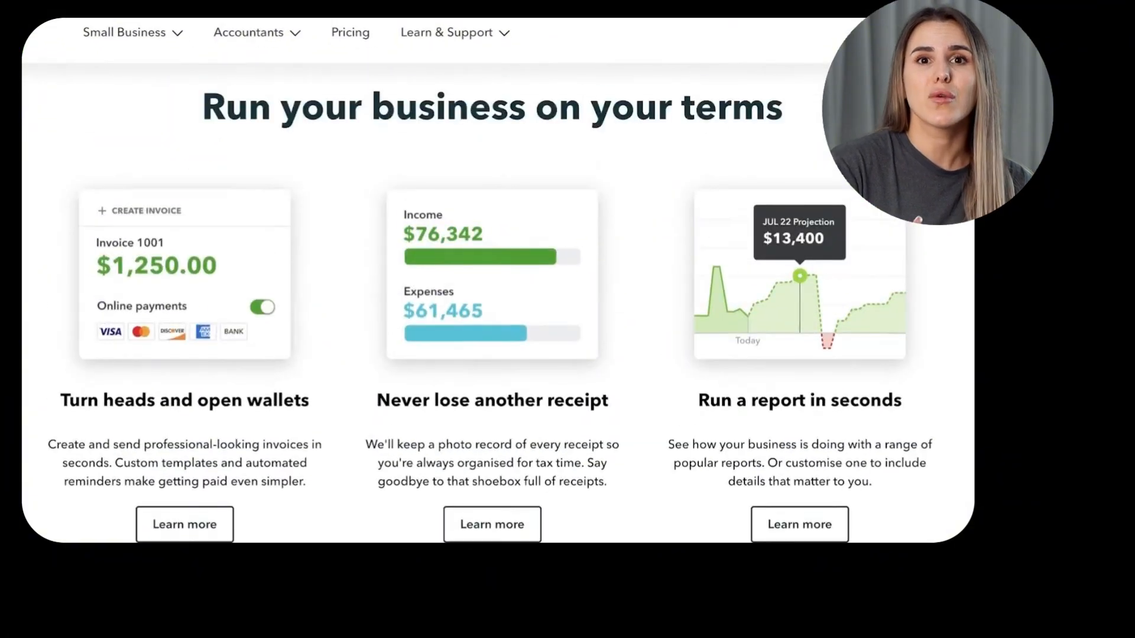
pyautogui.scroll(-2, 883, 267)
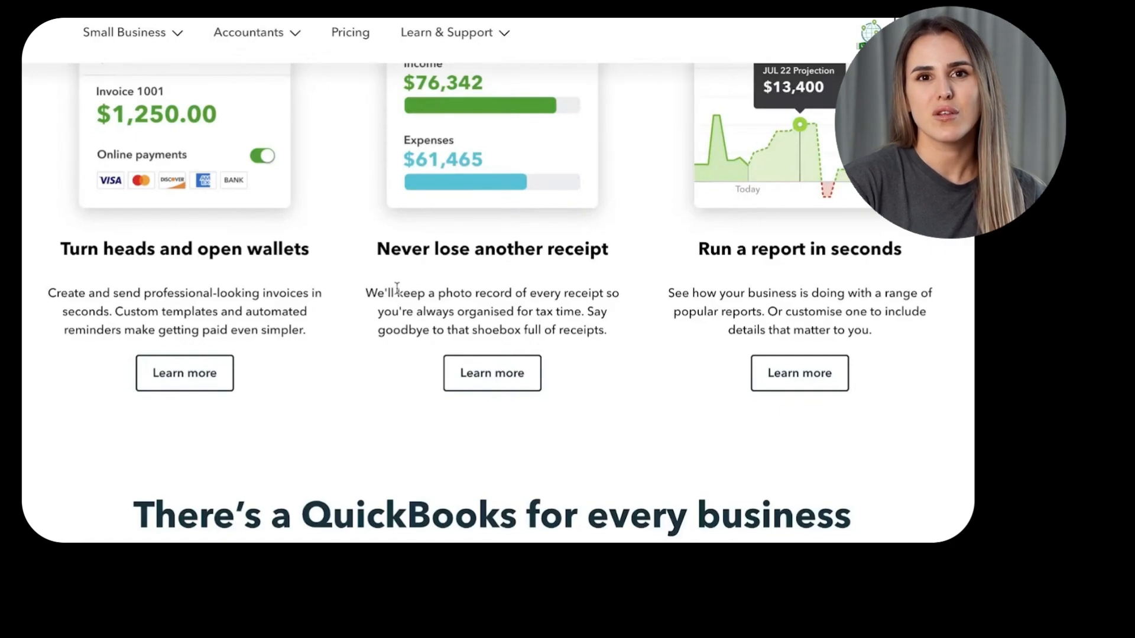
pyautogui.scroll(1, 396, 288)
pyautogui.scroll(-8, 395, 286)
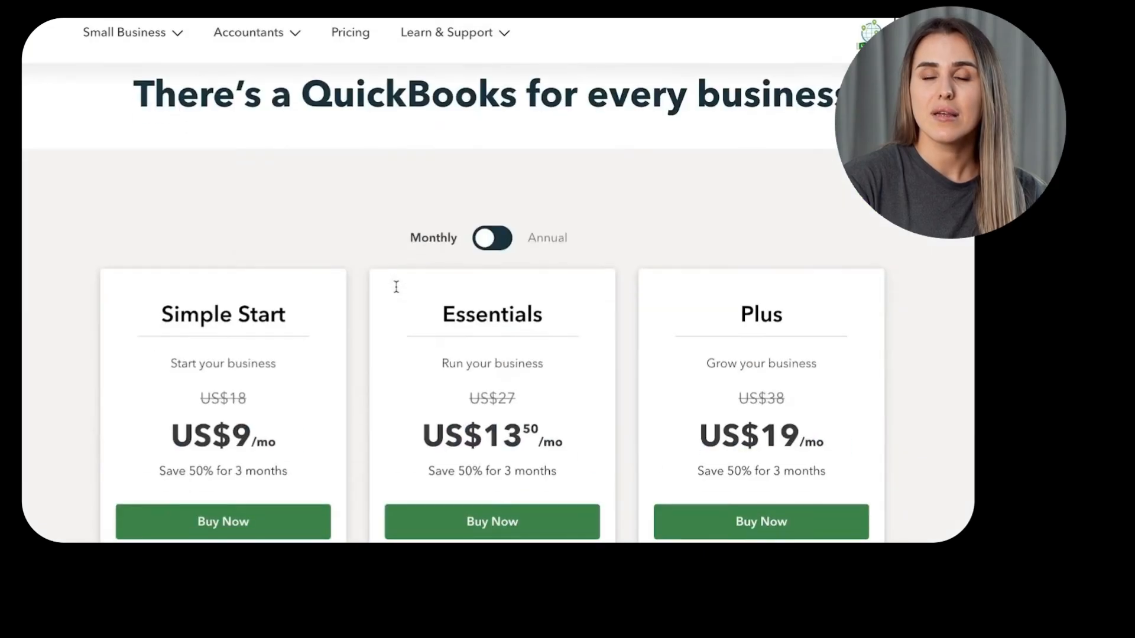
pyautogui.scroll(-3, 395, 286)
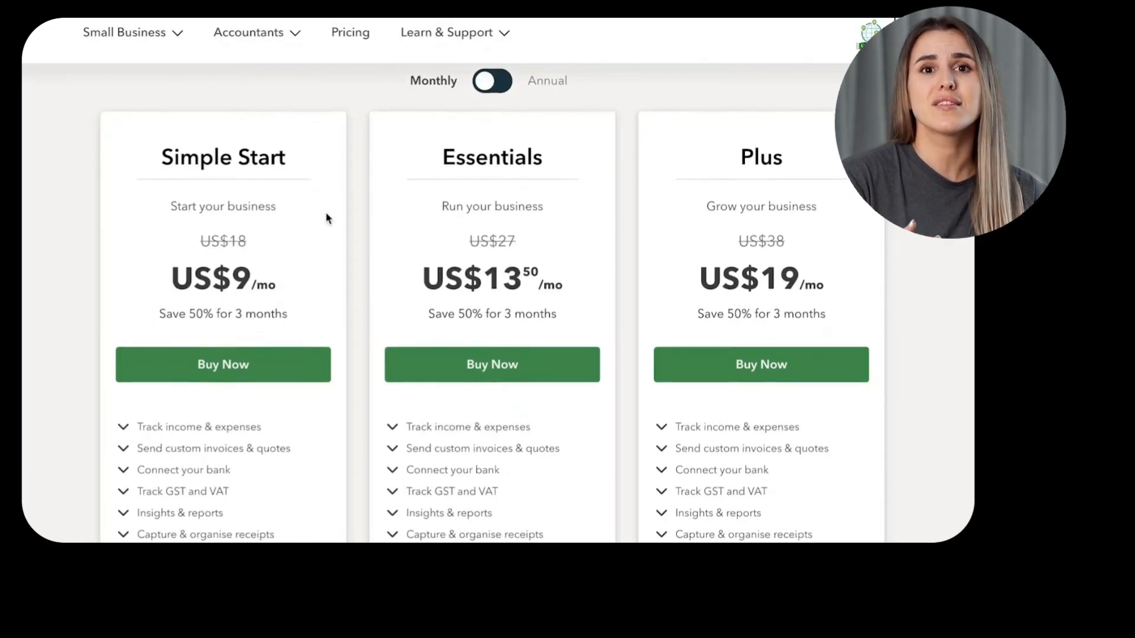
pyautogui.scroll(-1, 326, 217)
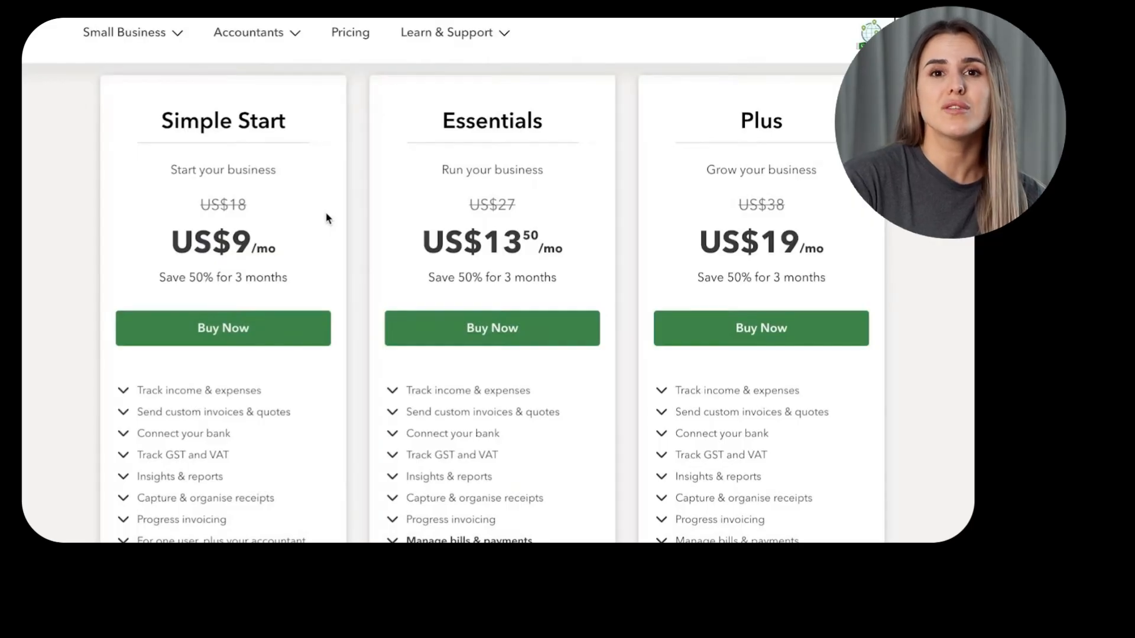
pyautogui.scroll(-8, 326, 217)
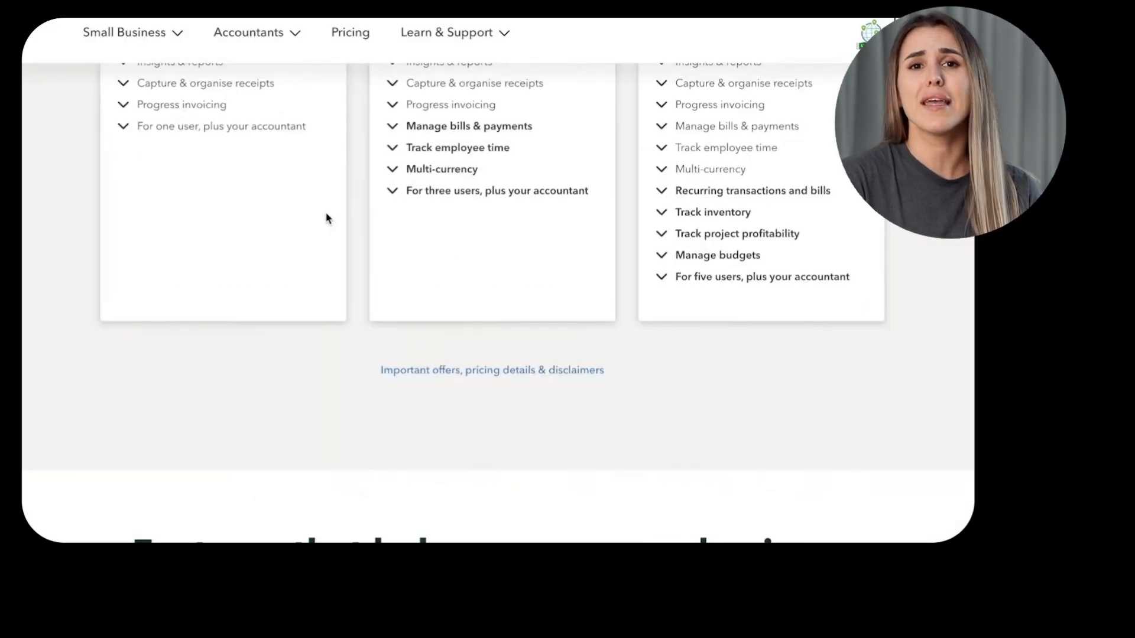
pyautogui.scroll(12, 326, 217)
# - Sign in to QuickBooks Online with the saved Intuit account, skipping phone verification, and open the Janes Salon company
pyautogui.scroll(10, 326, 218)
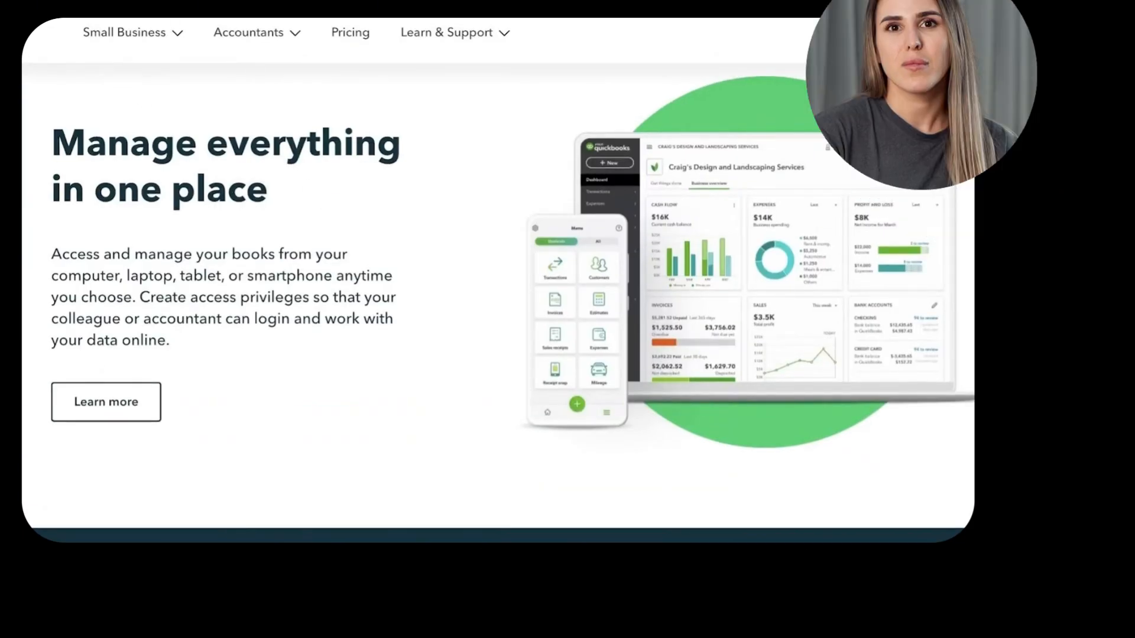
pyautogui.scroll(10, 498, 283)
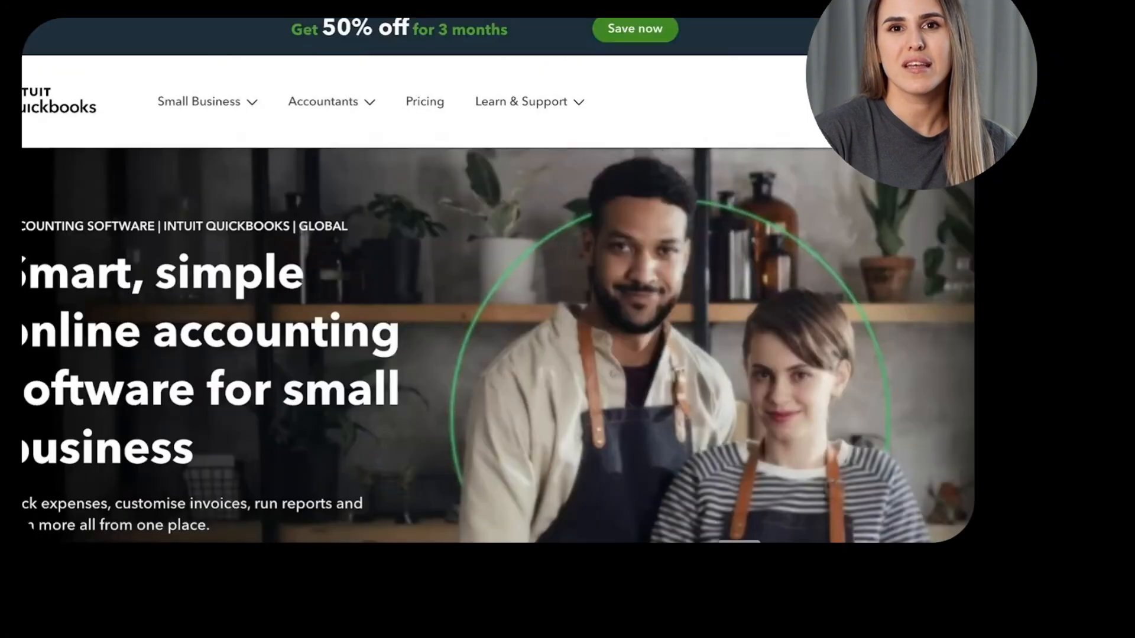
pyautogui.scroll(-5, 533, 285)
pyautogui.scroll(5, 544, 291)
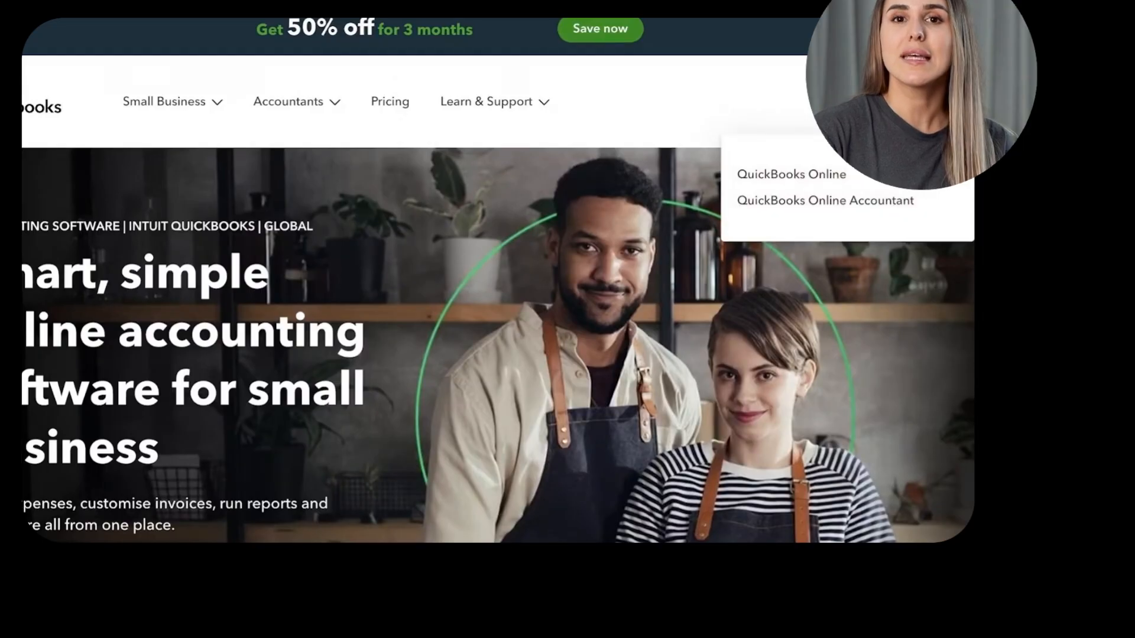
pyautogui.click(805, 179)
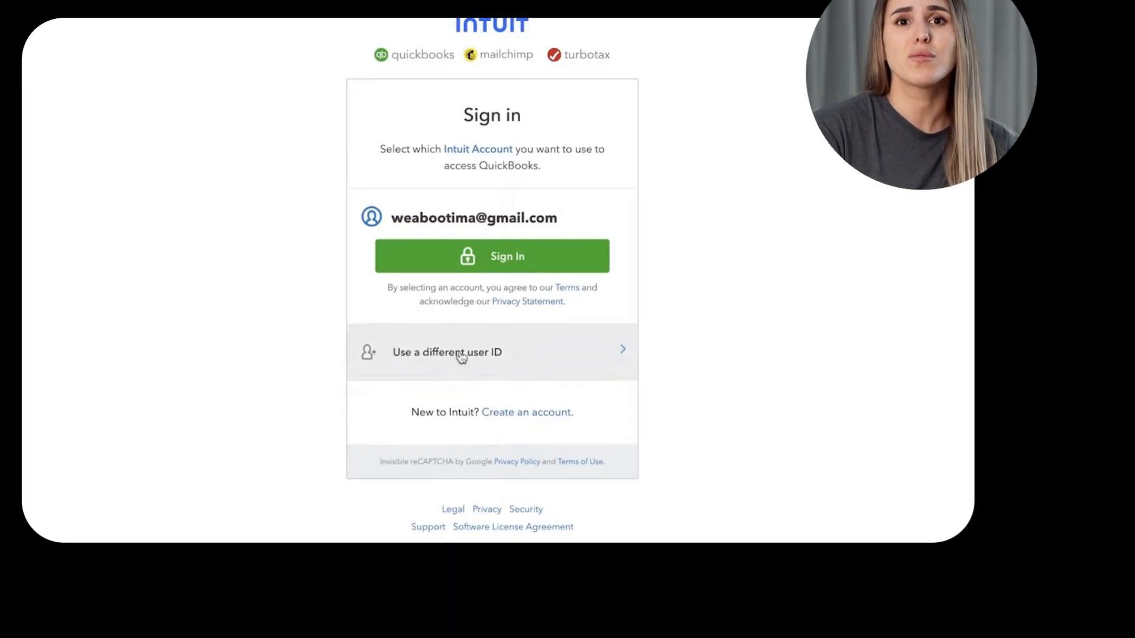
pyautogui.click(512, 256)
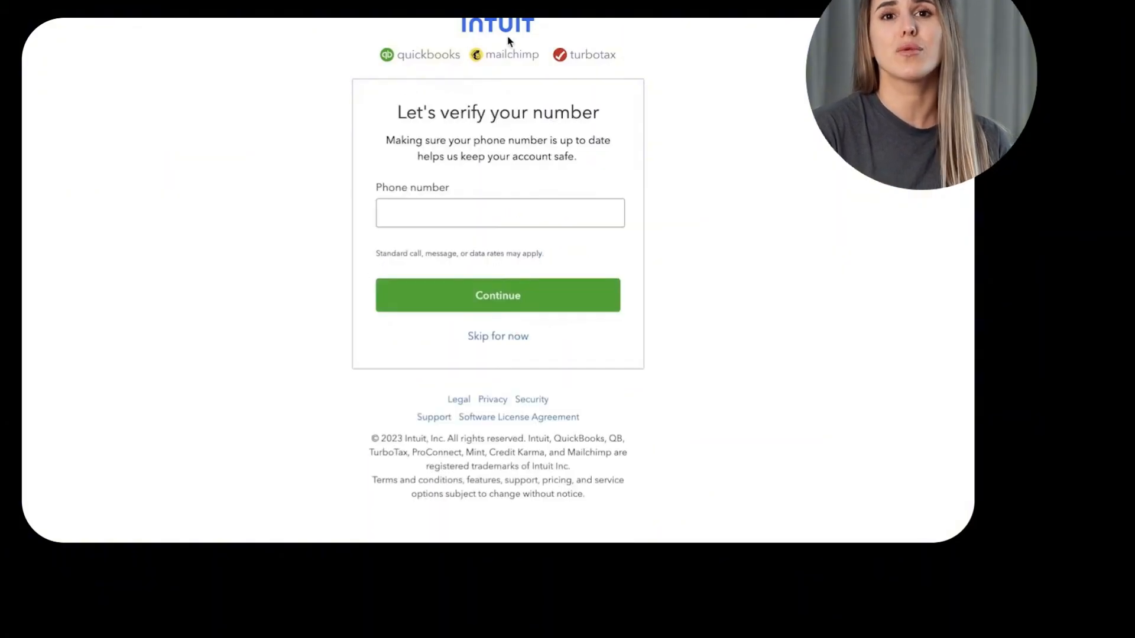
pyautogui.click(502, 323)
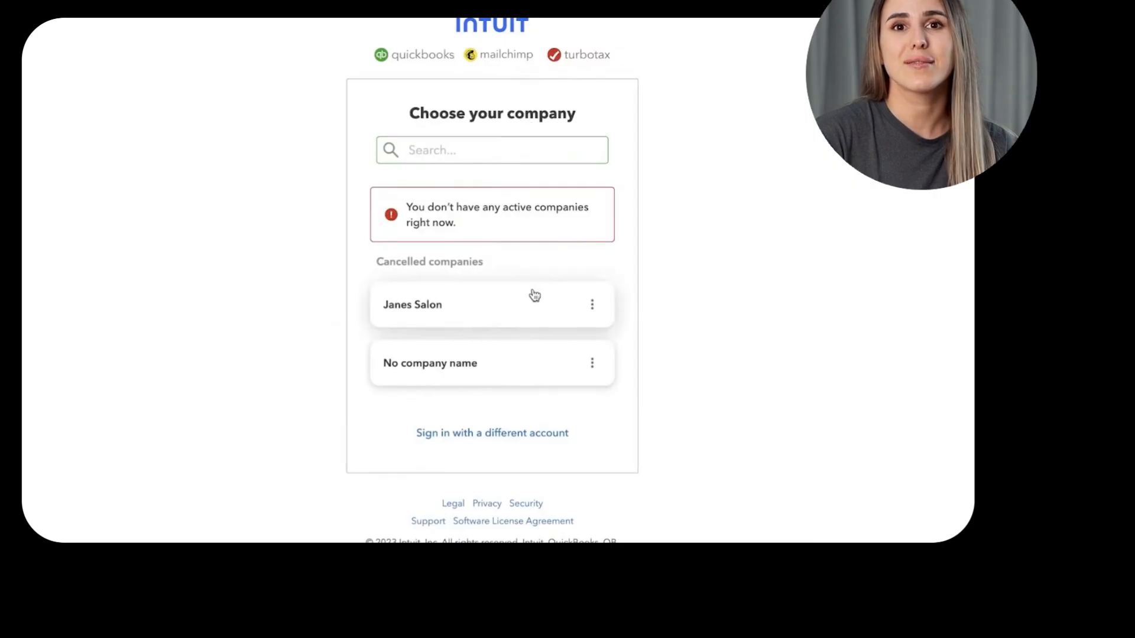
pyautogui.click(468, 139)
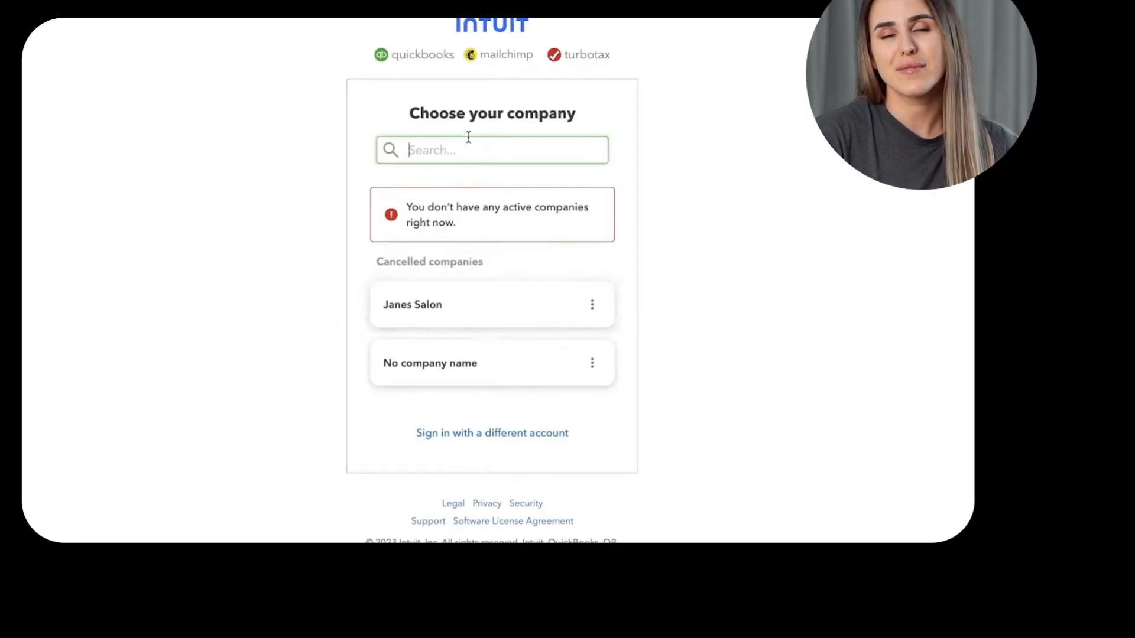
pyautogui.click(435, 306)
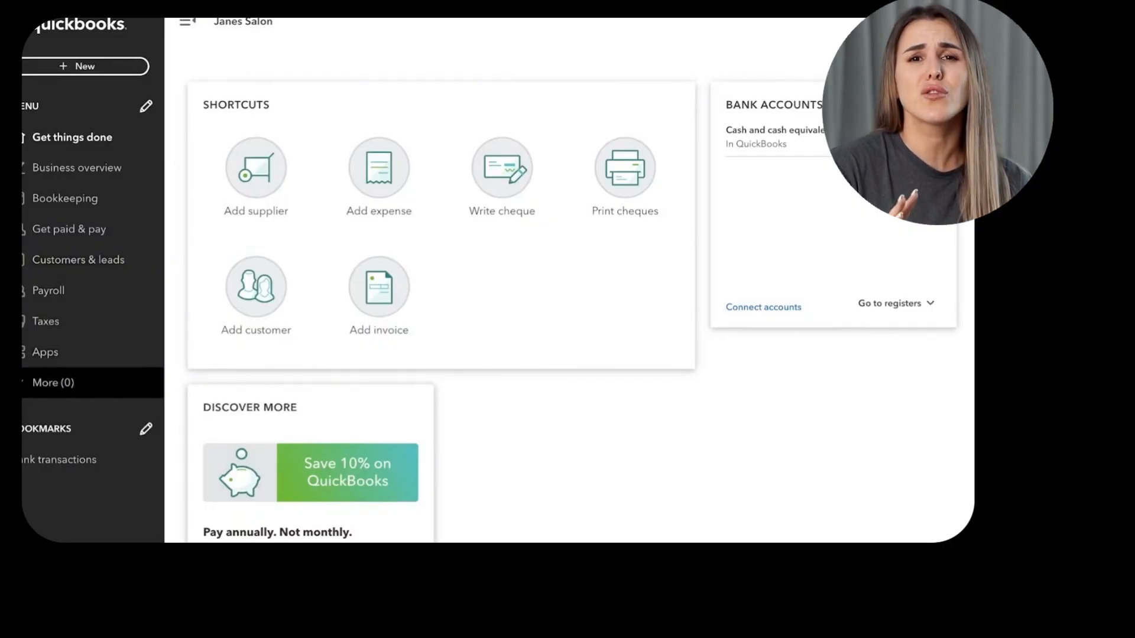
# - Browse the apps available to connect to QuickBooks, from income and expense management through to invoicing
pyautogui.click(35, 355)
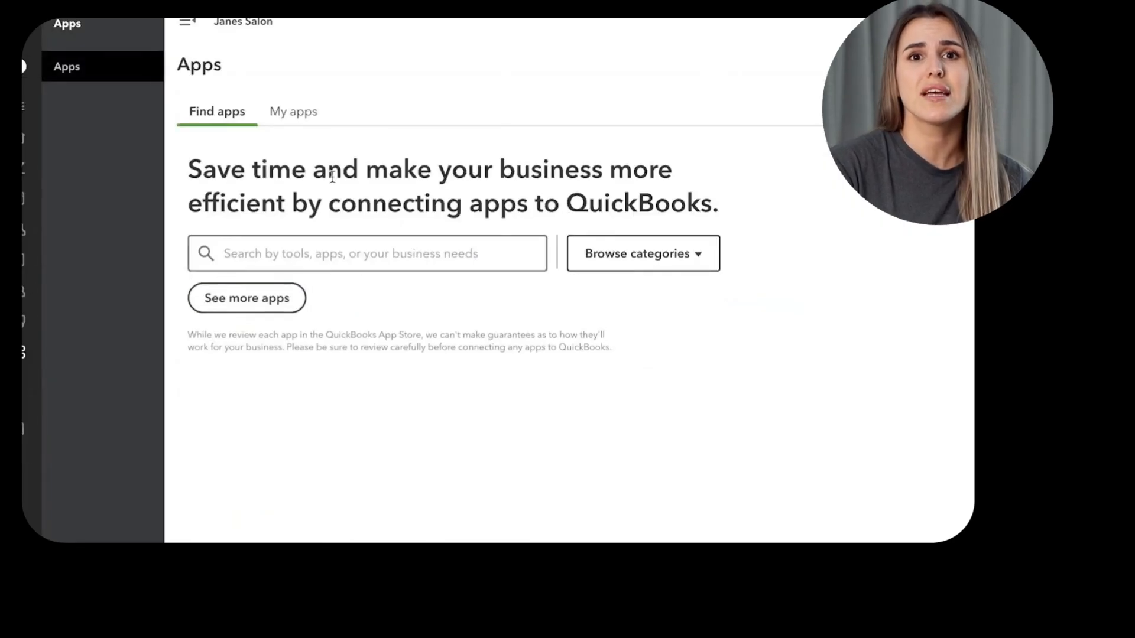
pyautogui.click(626, 266)
pyautogui.click(785, 190)
pyautogui.scroll(-3, 785, 190)
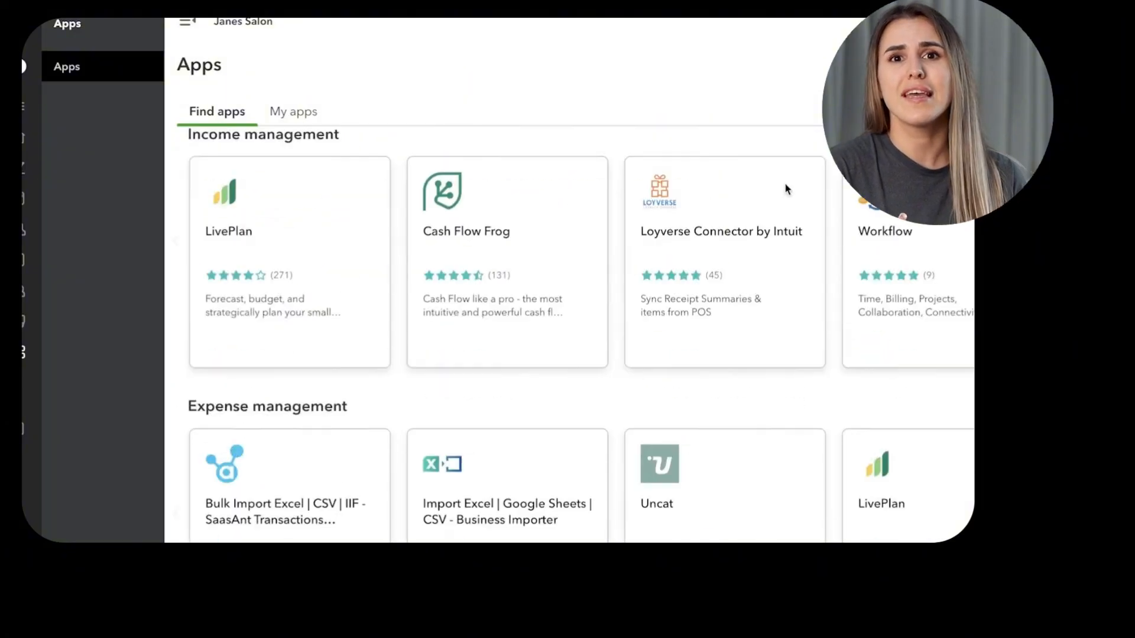
pyautogui.scroll(-6, 785, 189)
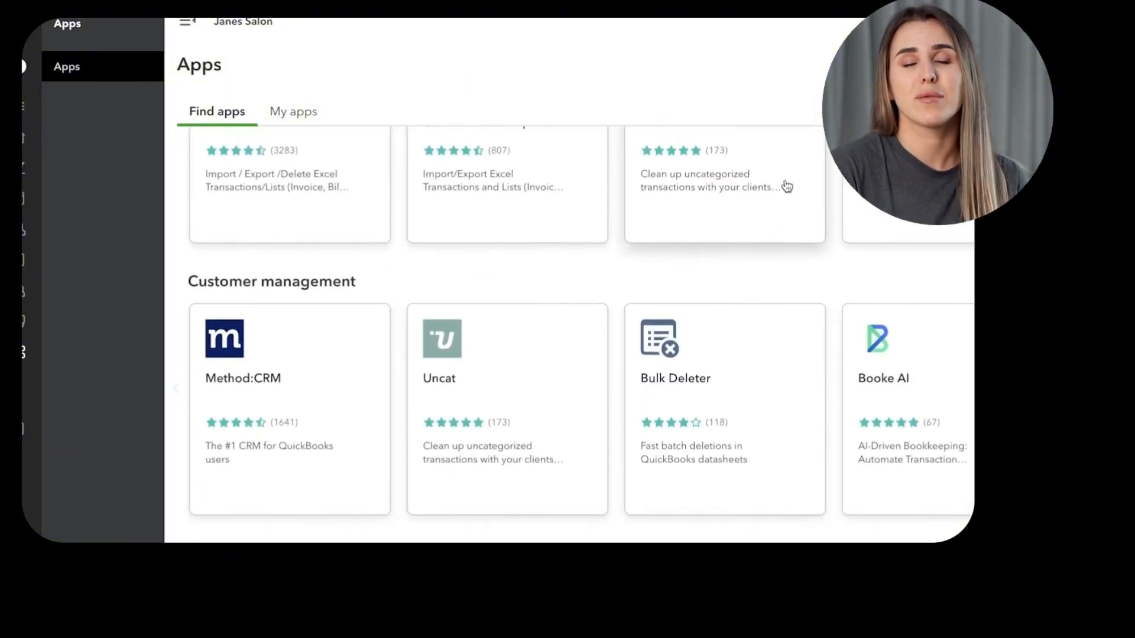
pyautogui.scroll(-3, 785, 187)
pyautogui.scroll(-7, 785, 187)
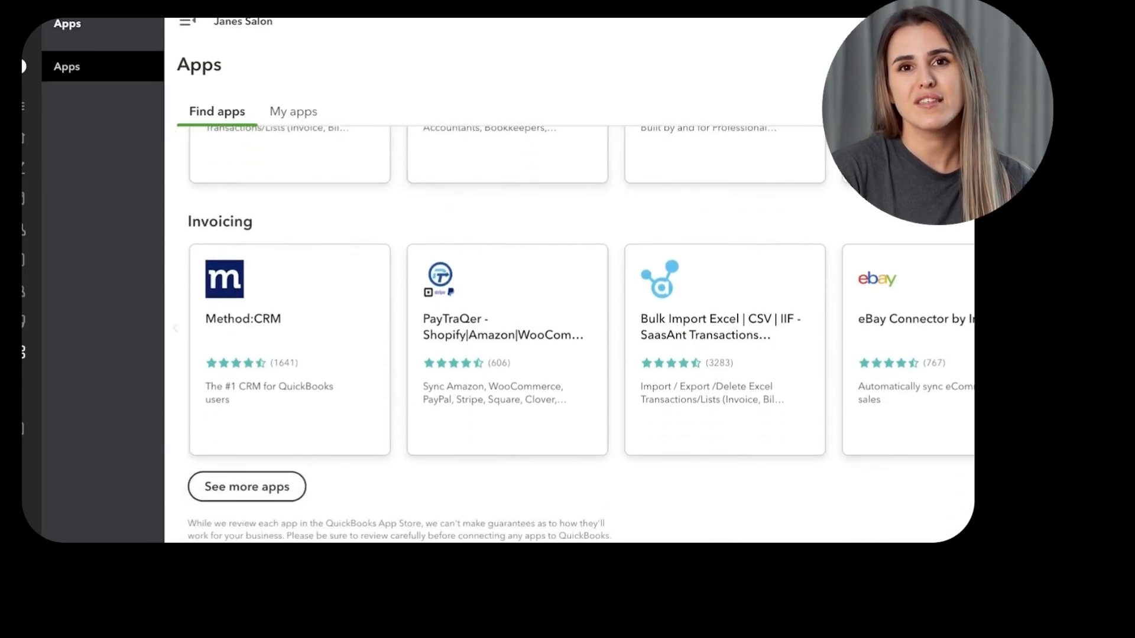
pyautogui.scroll(15, 819, 307)
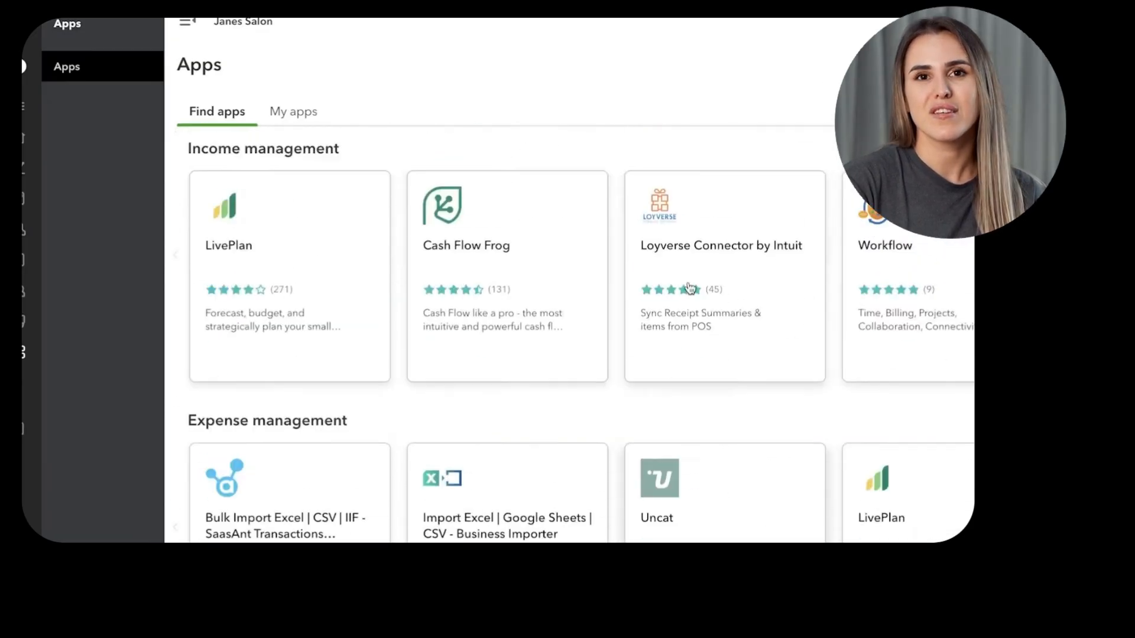
pyautogui.scroll(2, 434, 188)
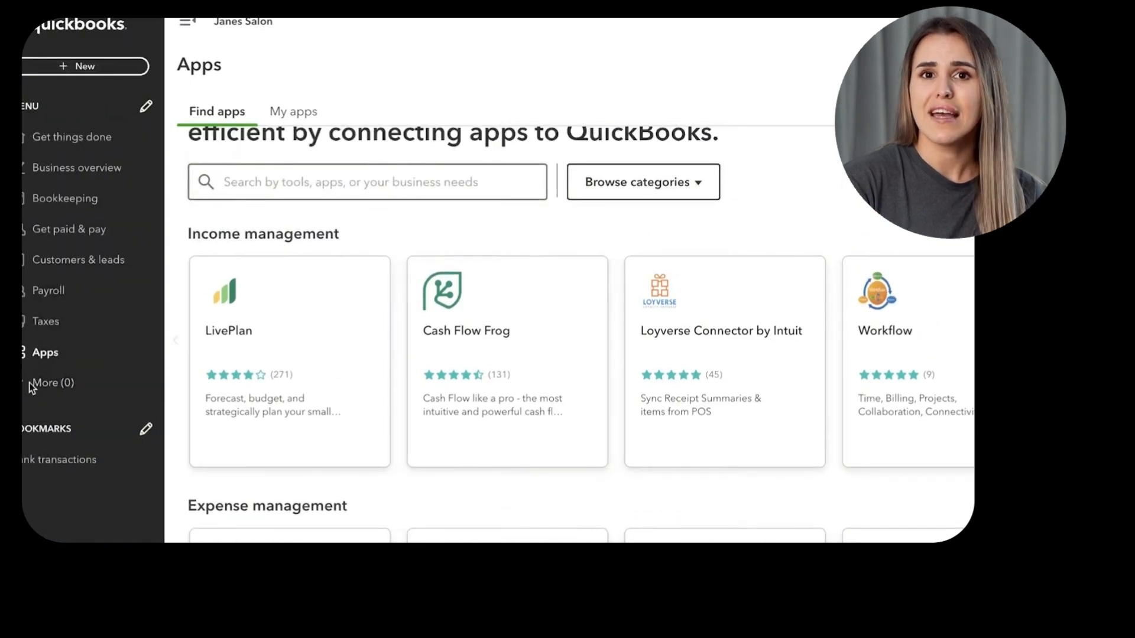
# - View the bookmarked bank transactions page and check which customer, supplier, employee and other records can be created
pyautogui.click(107, 459)
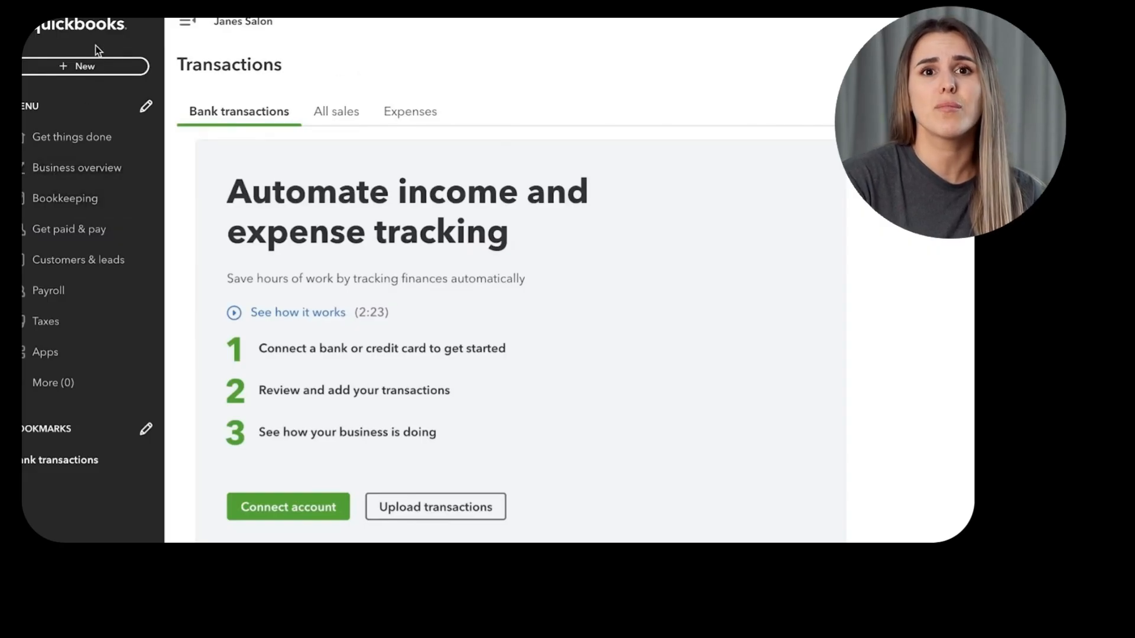
pyautogui.click(96, 66)
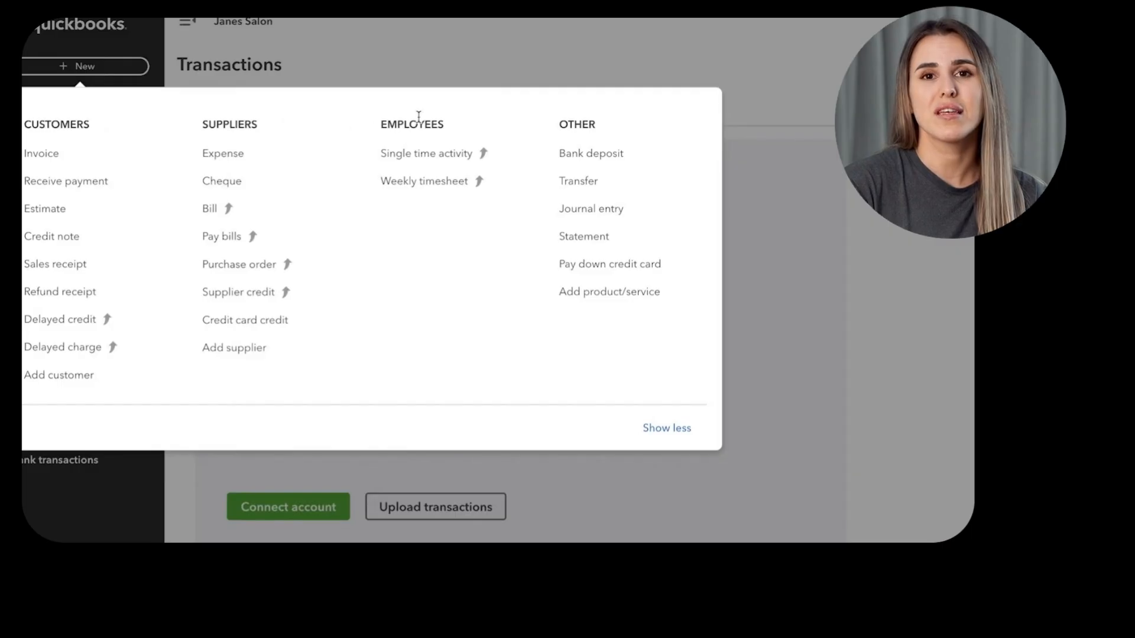
pyautogui.click(757, 142)
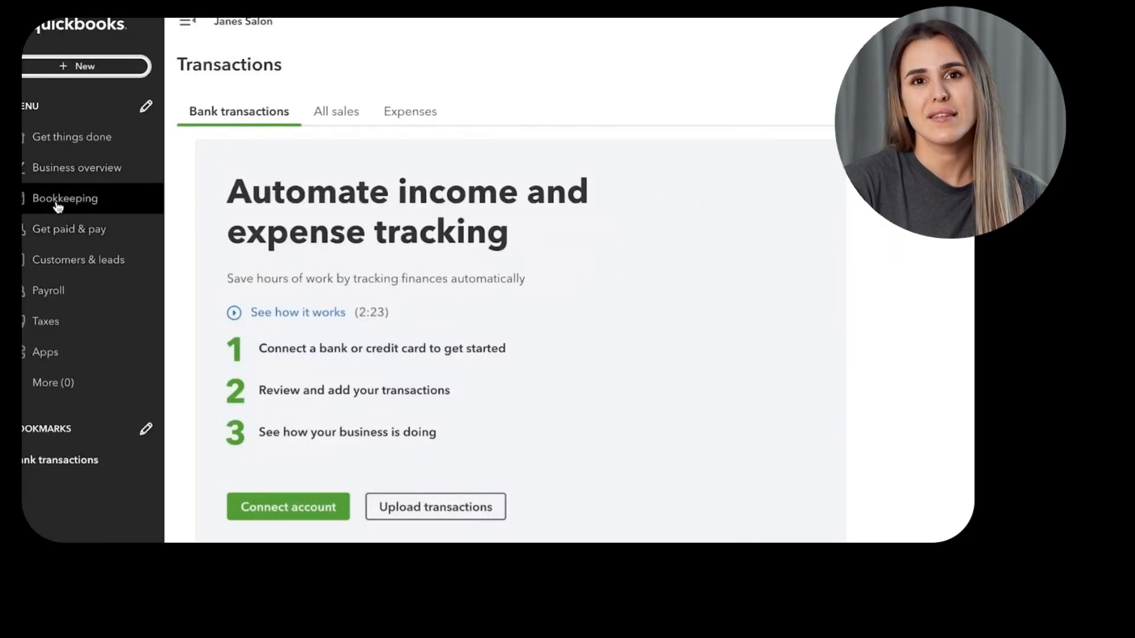
# - Start adding a customer manually in Customers & leads and enter the customer's display name
pyautogui.click(45, 258)
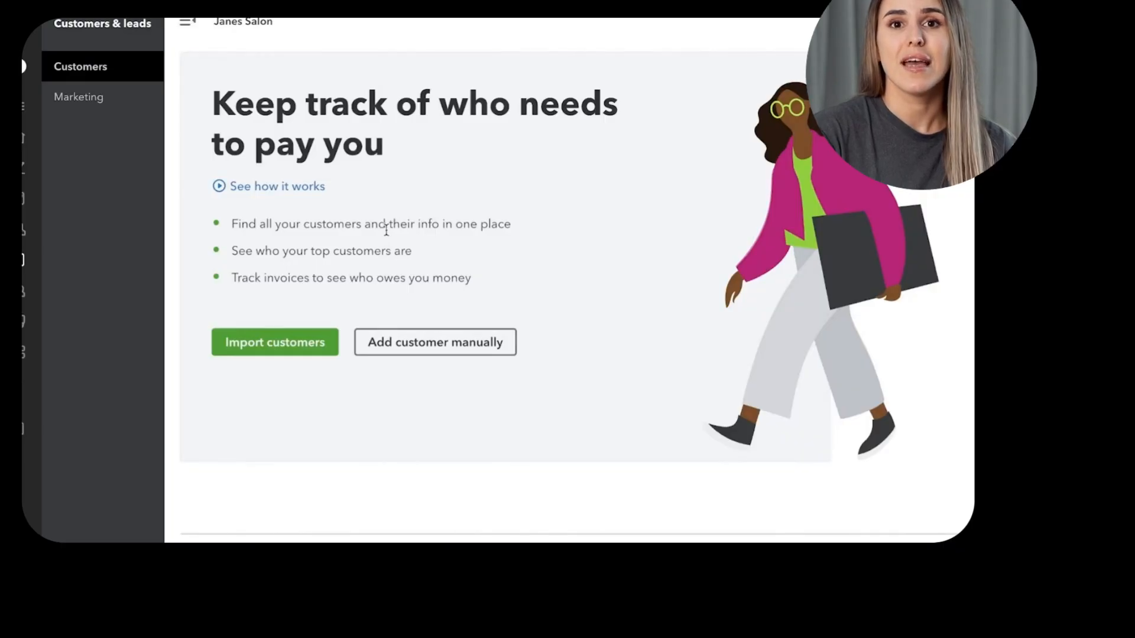
pyautogui.click(425, 348)
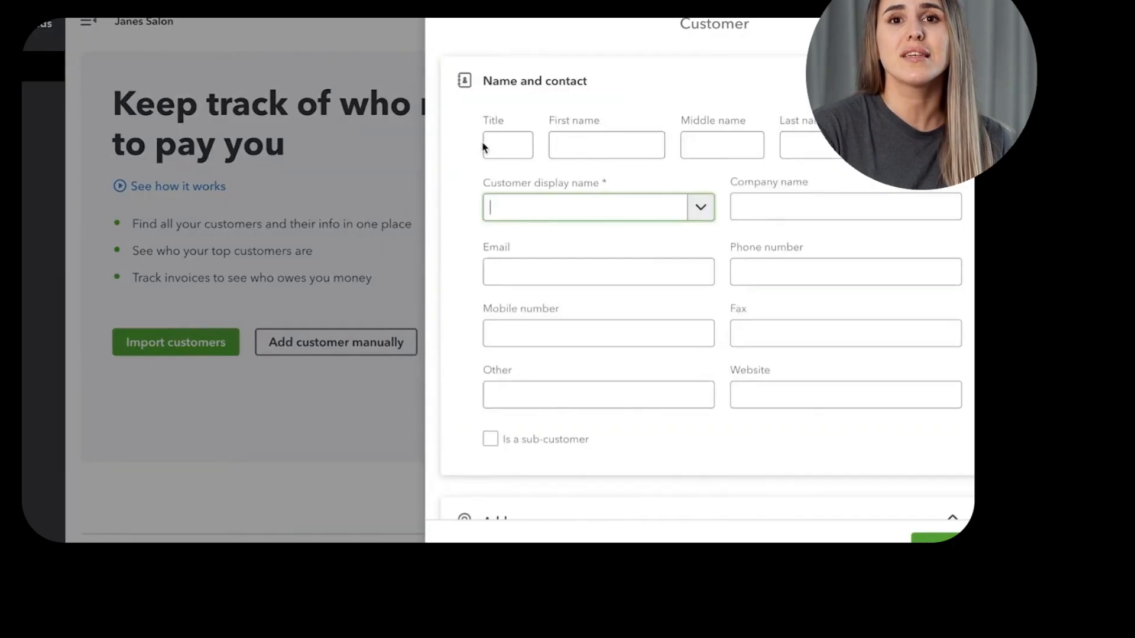
pyautogui.click(484, 144)
pyautogui.click(504, 205)
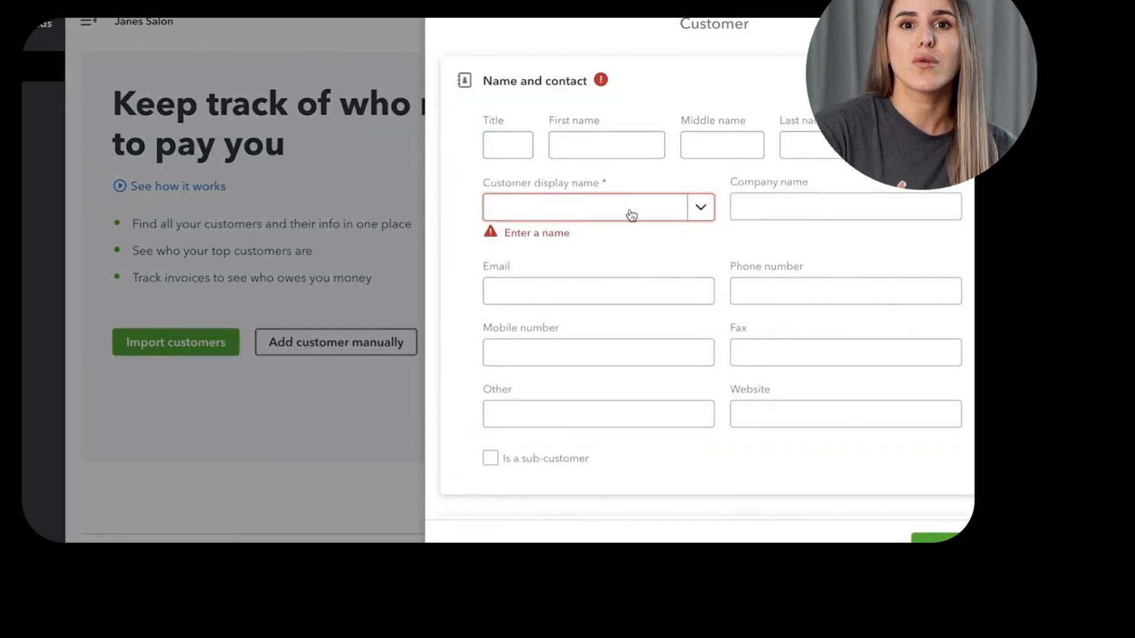
pyautogui.write('Alison')
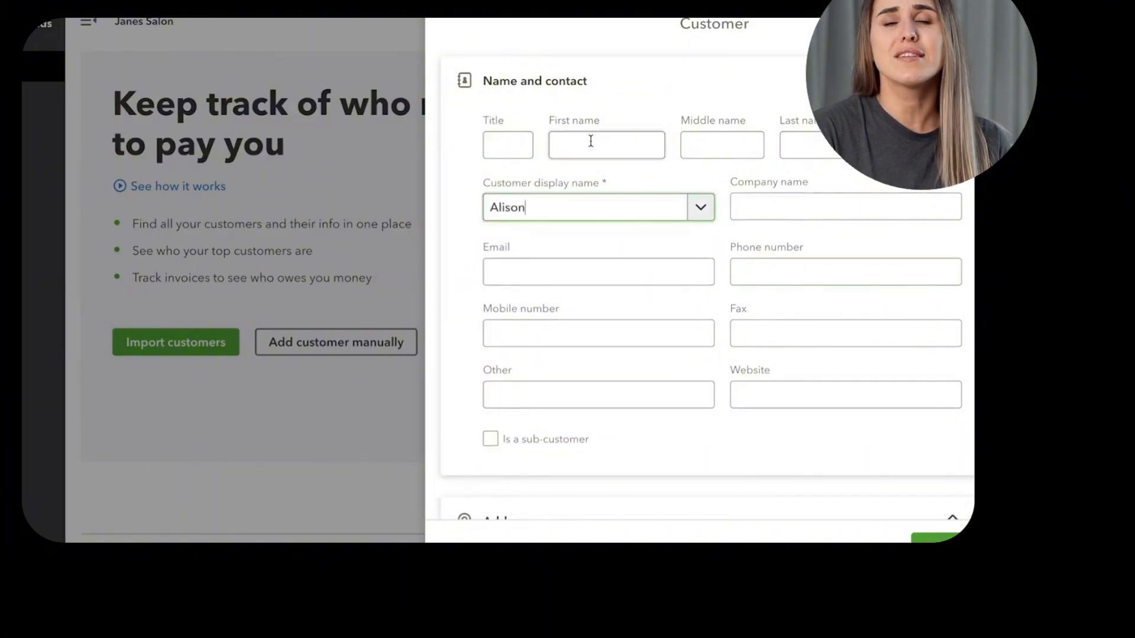
# - Fill in the title Miss, the customer's first, middle and last names, and the company name Marble Aid
pyautogui.click(529, 143)
pyautogui.write('Miss')
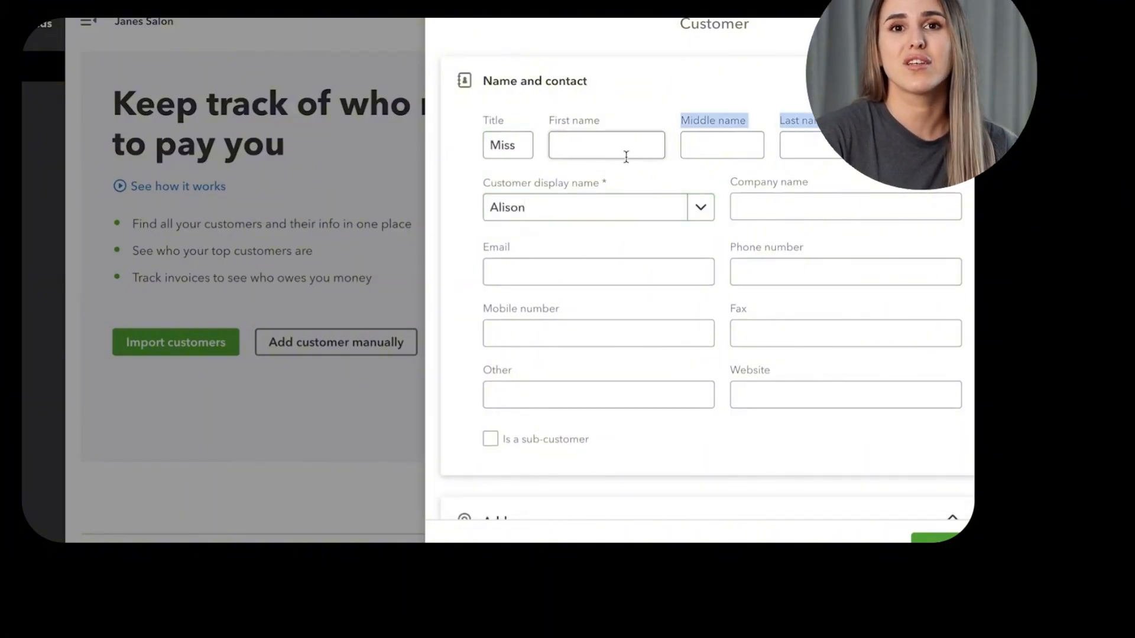
pyautogui.click(626, 145)
pyautogui.write('Al')
pyautogui.click(765, 201)
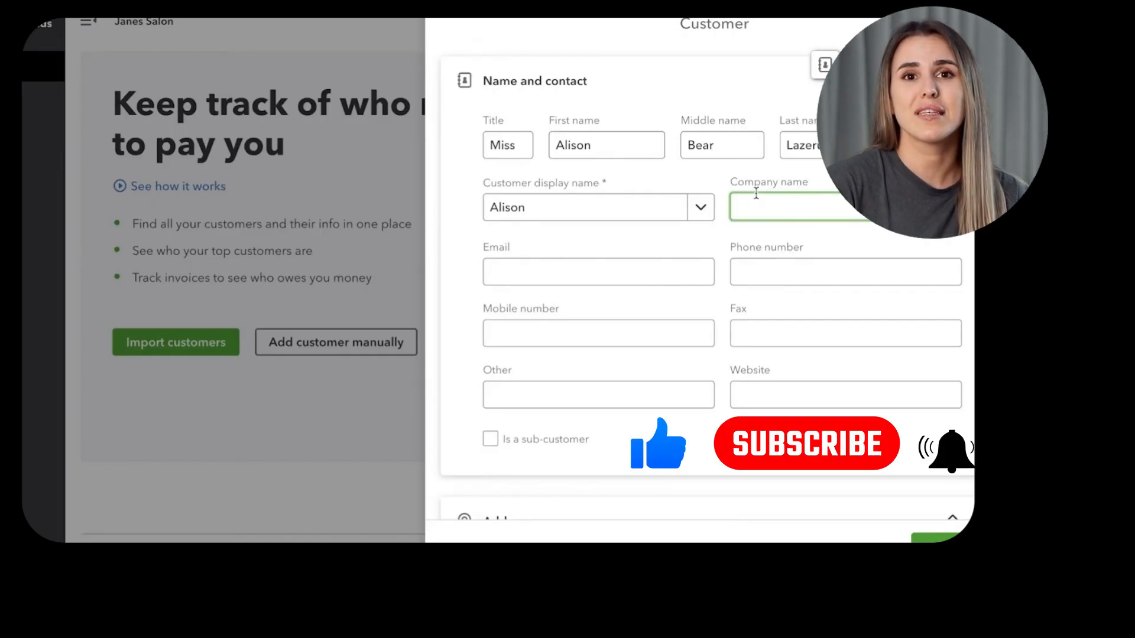
pyautogui.write('Markle Aid')
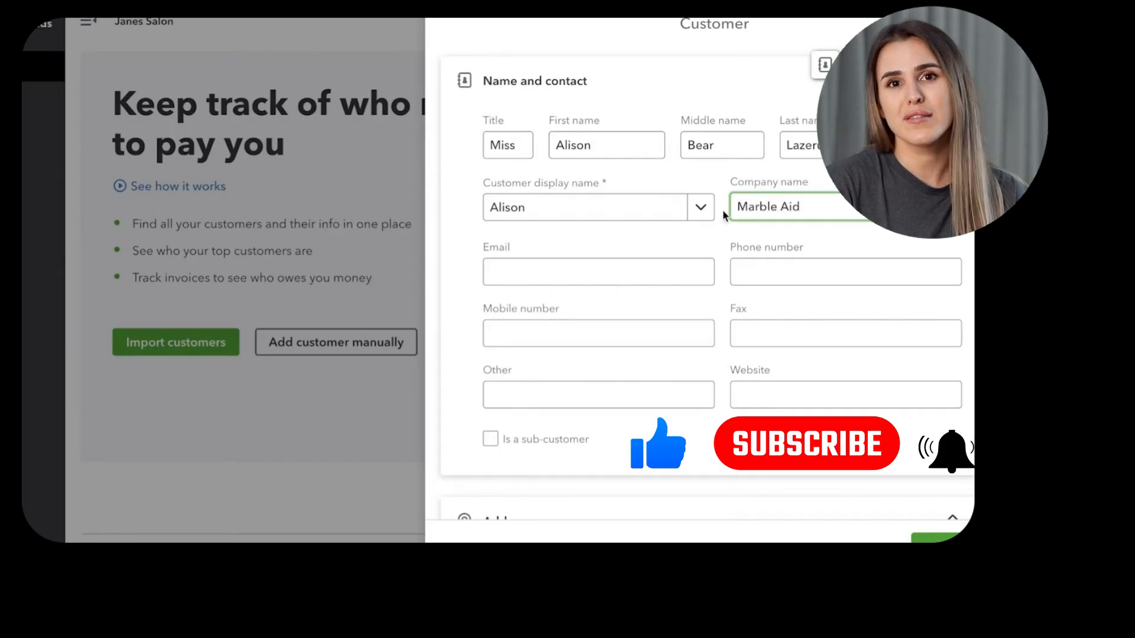
# - Look through the rest of the customer form, from addresses, notes and attachments to payments, taxes and opening balance
pyautogui.scroll(-15, 827, 304)
pyautogui.scroll(5, 597, 363)
pyautogui.scroll(10, 596, 363)
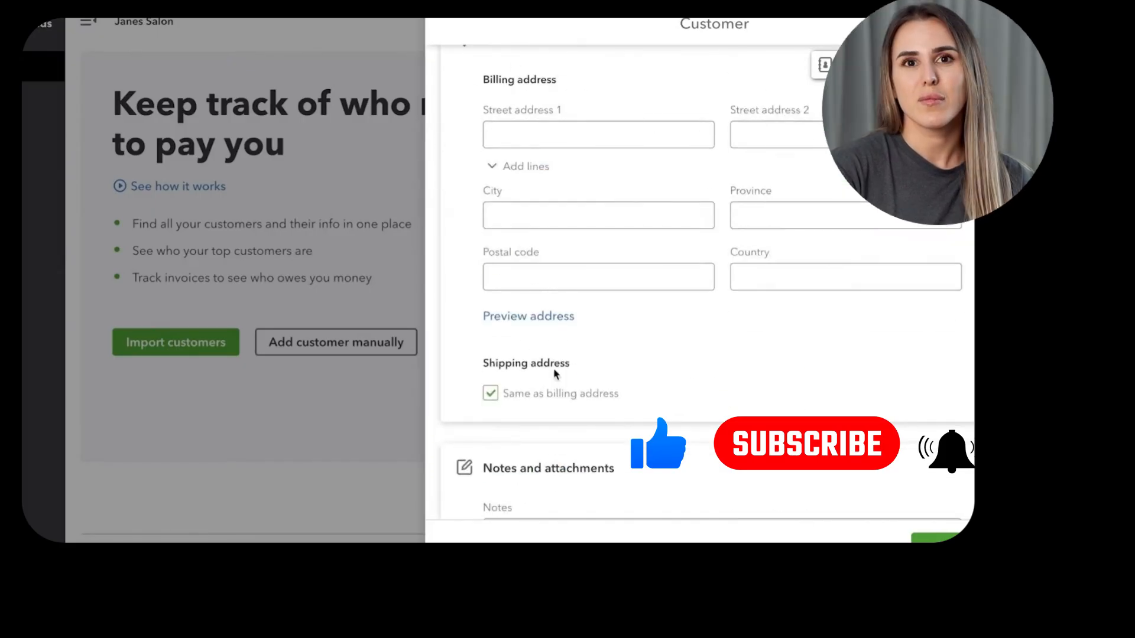
pyautogui.scroll(-6, 800, 367)
pyautogui.scroll(-6, 633, 230)
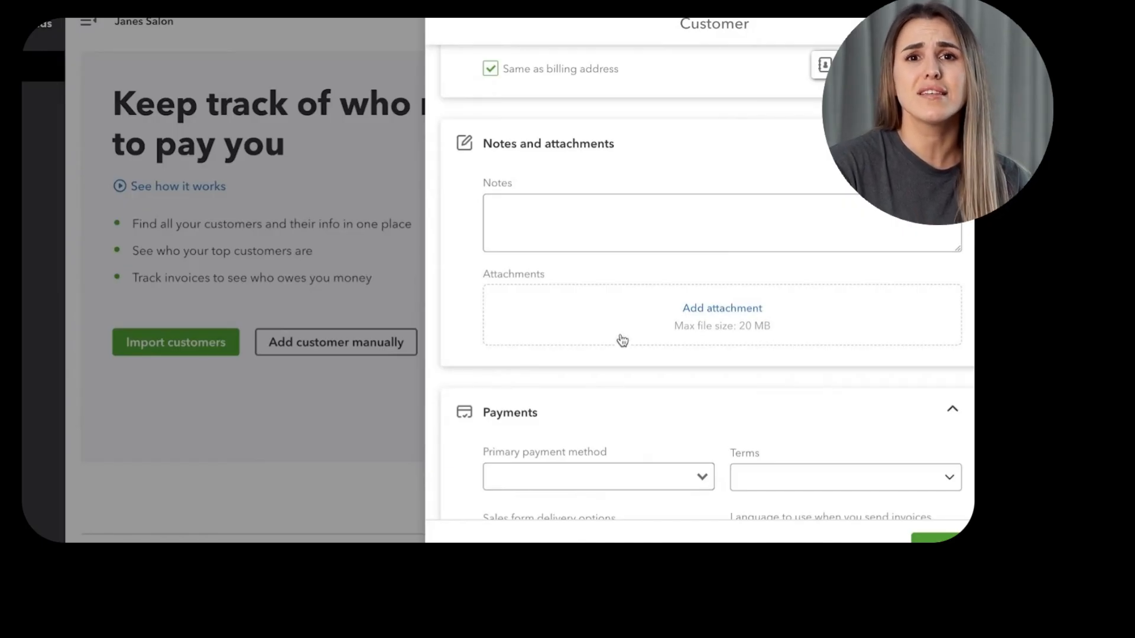
pyautogui.rightClick(680, 80)
pyautogui.click(640, 144)
pyautogui.scroll(-3, 538, 219)
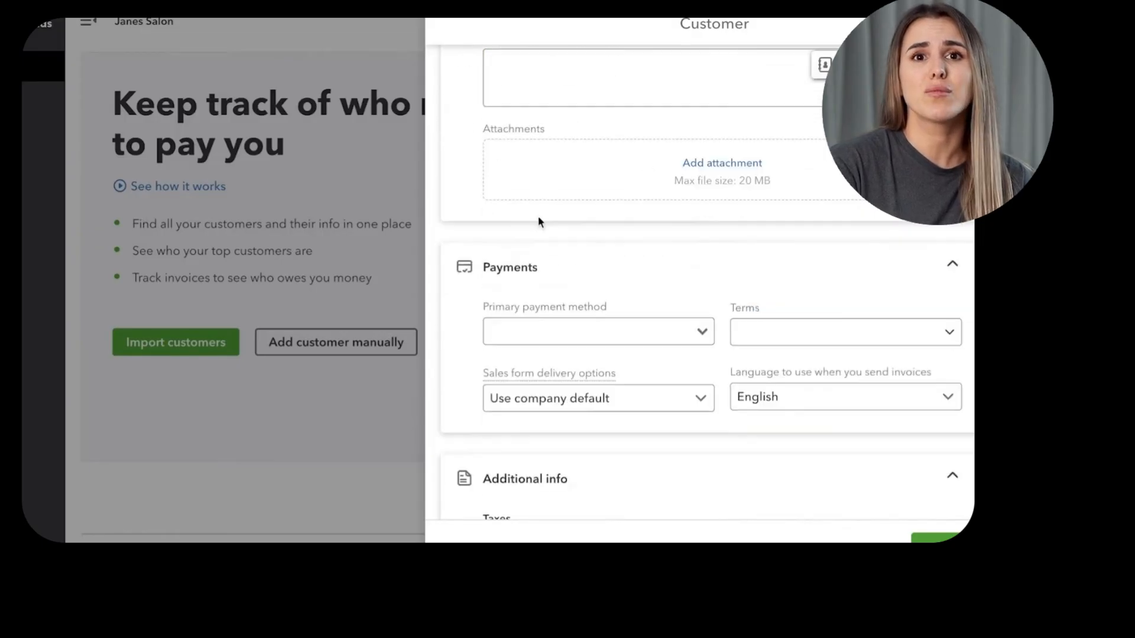
pyautogui.click(660, 336)
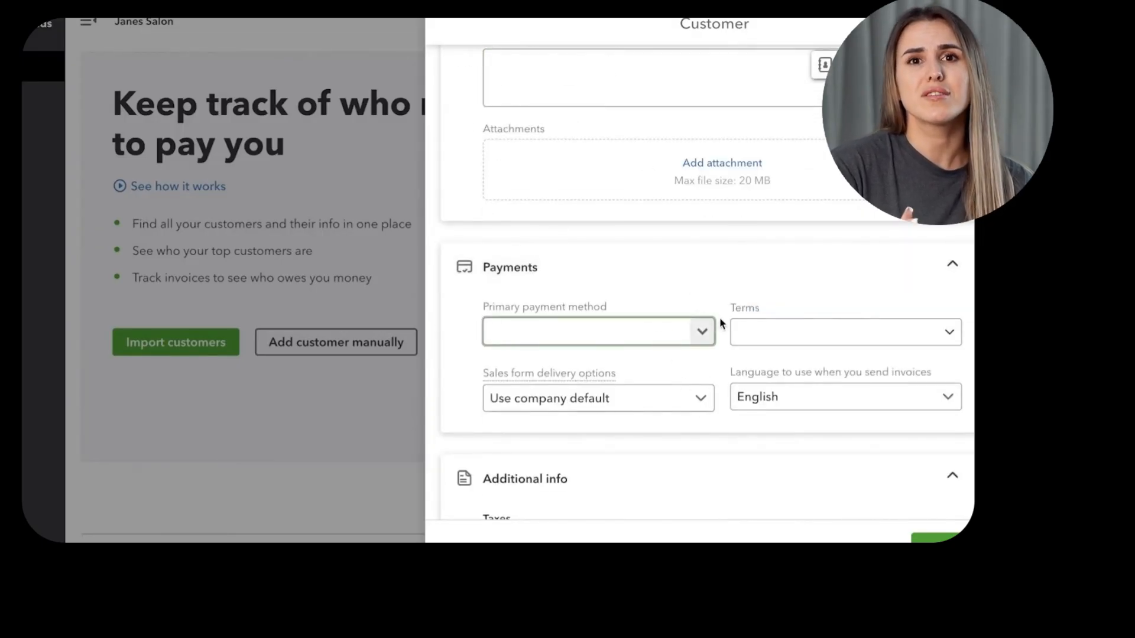
pyautogui.scroll(-1, 721, 319)
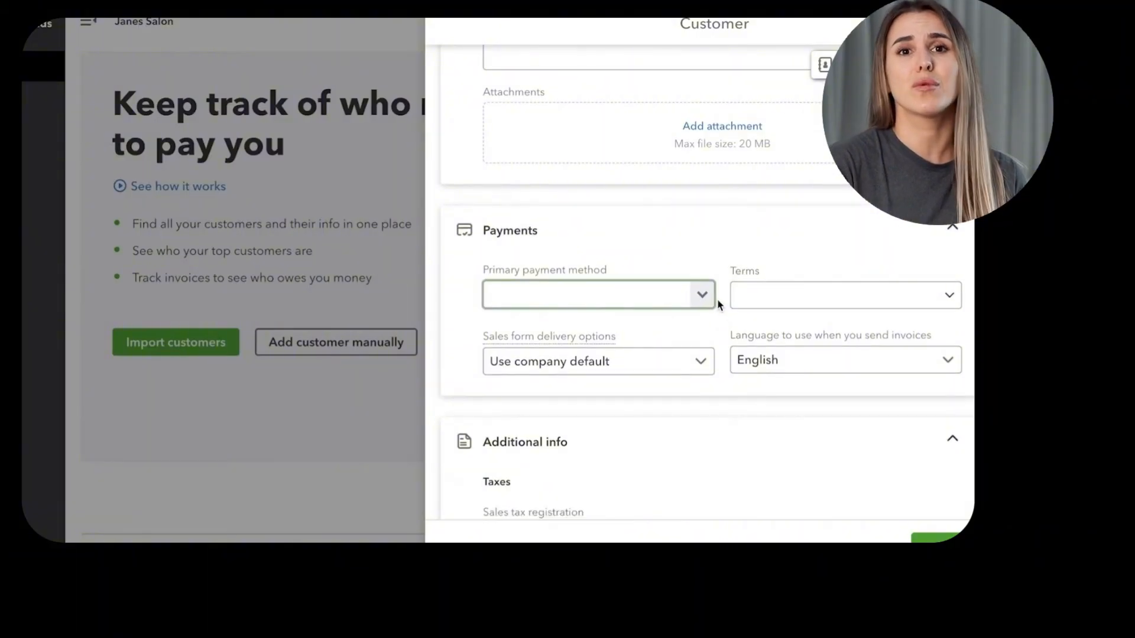
pyautogui.scroll(-5, 719, 304)
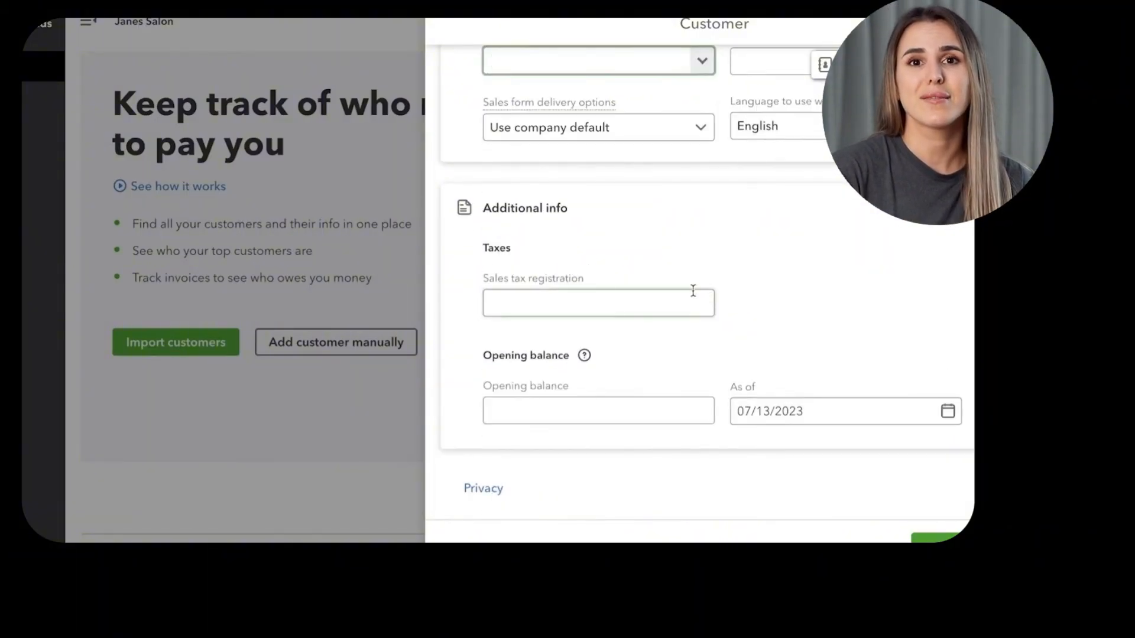
pyautogui.scroll(15, 230, 153)
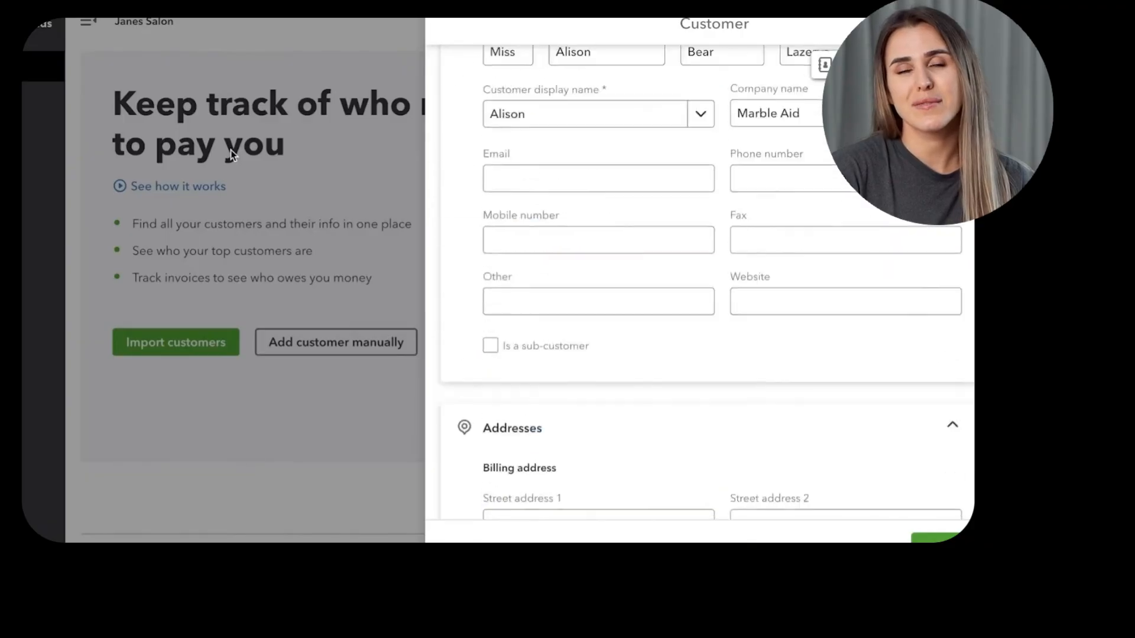
# - Leave the new customer form without saving its details
pyautogui.click(386, 362)
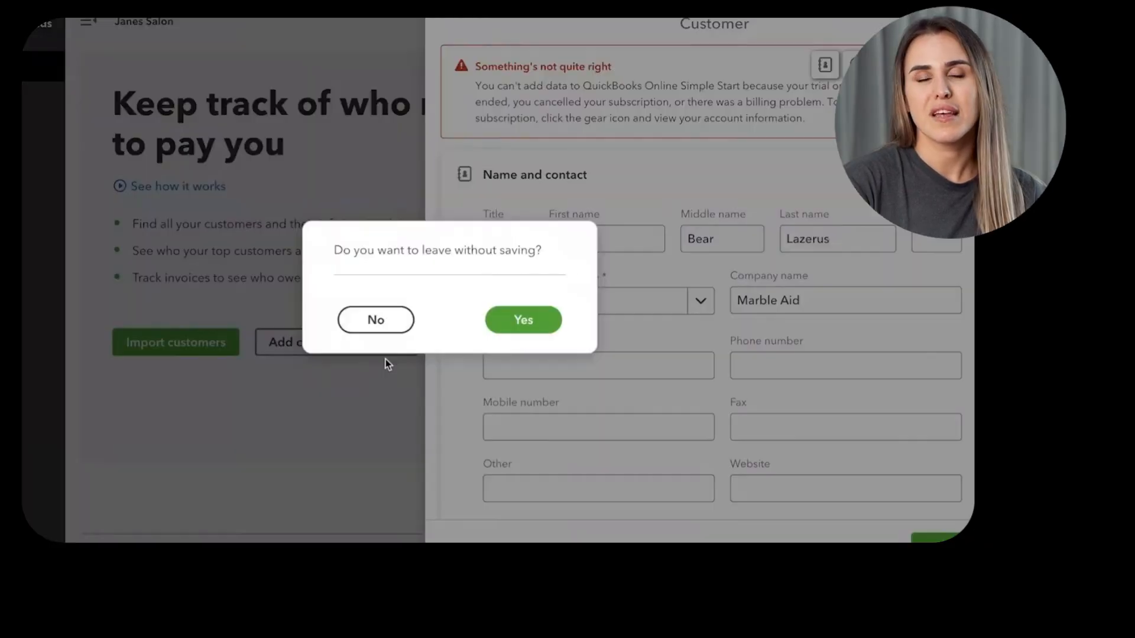
pyautogui.click(369, 322)
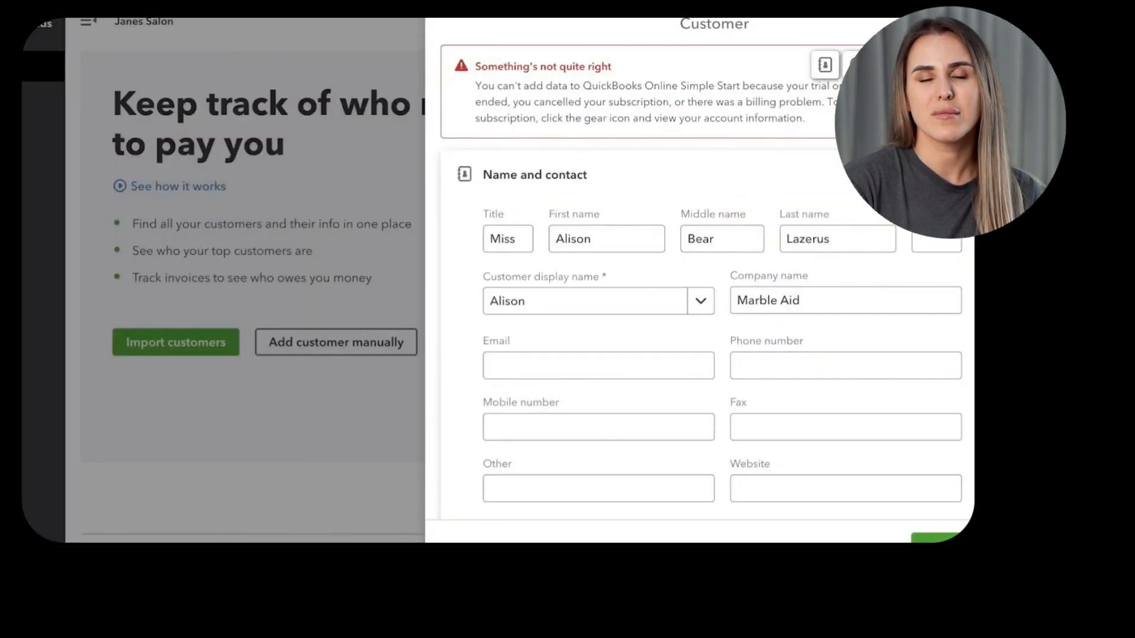
pyautogui.press('Escape')
pyautogui.click(543, 322)
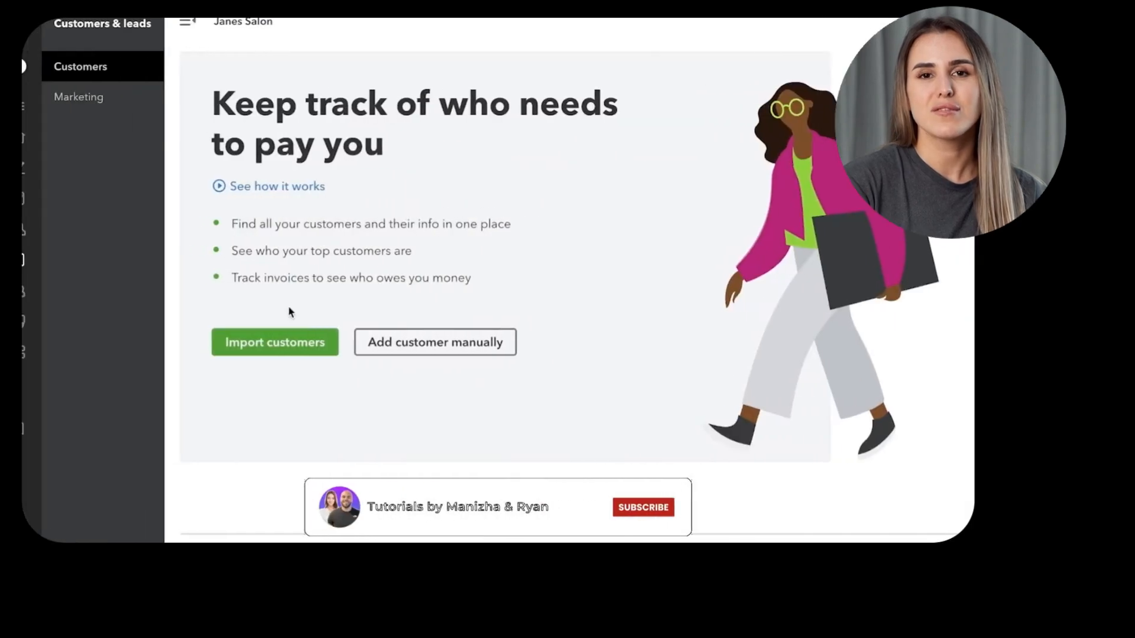
# - View the Mailchimp marketing page in Customers & leads and open the Get paid & pay section
pyautogui.click(96, 97)
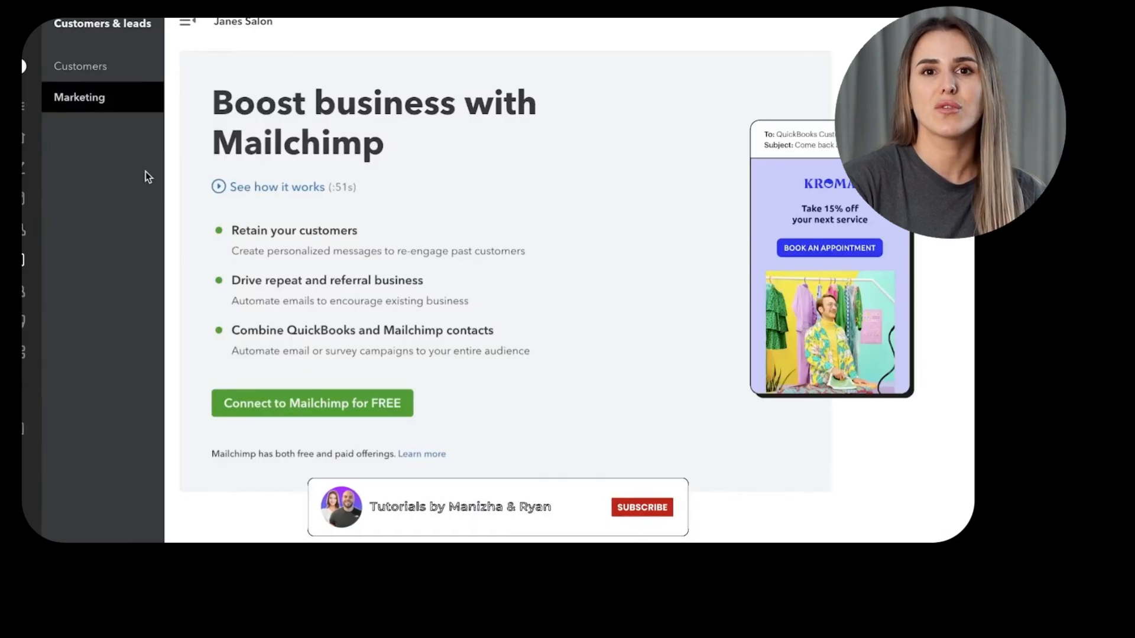
pyautogui.moveTo(38, 183)
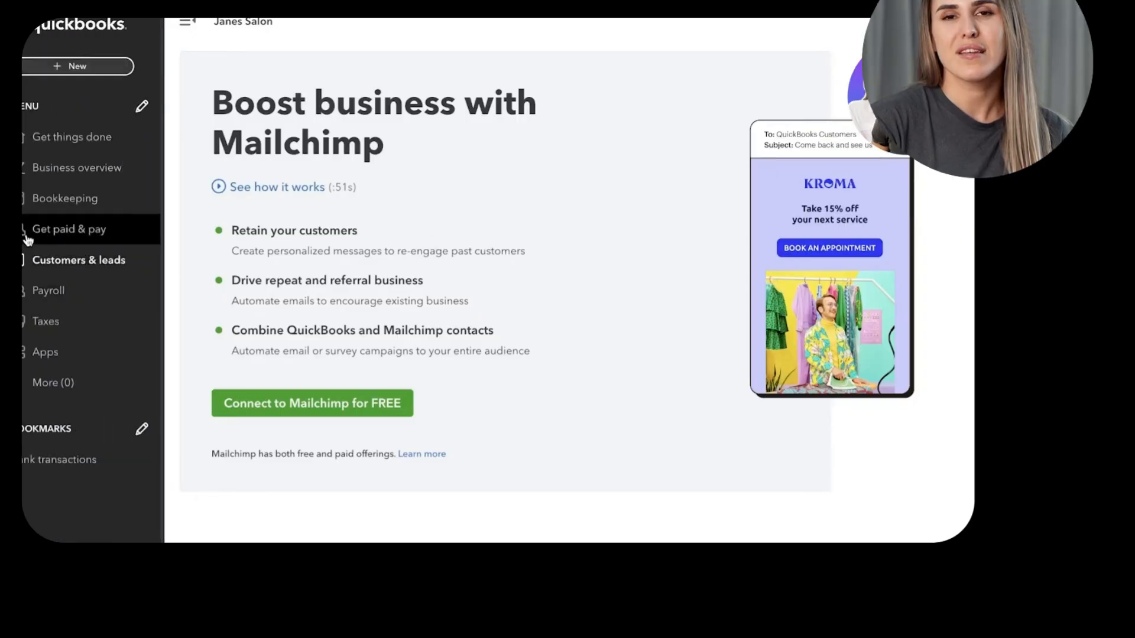
pyautogui.click(26, 236)
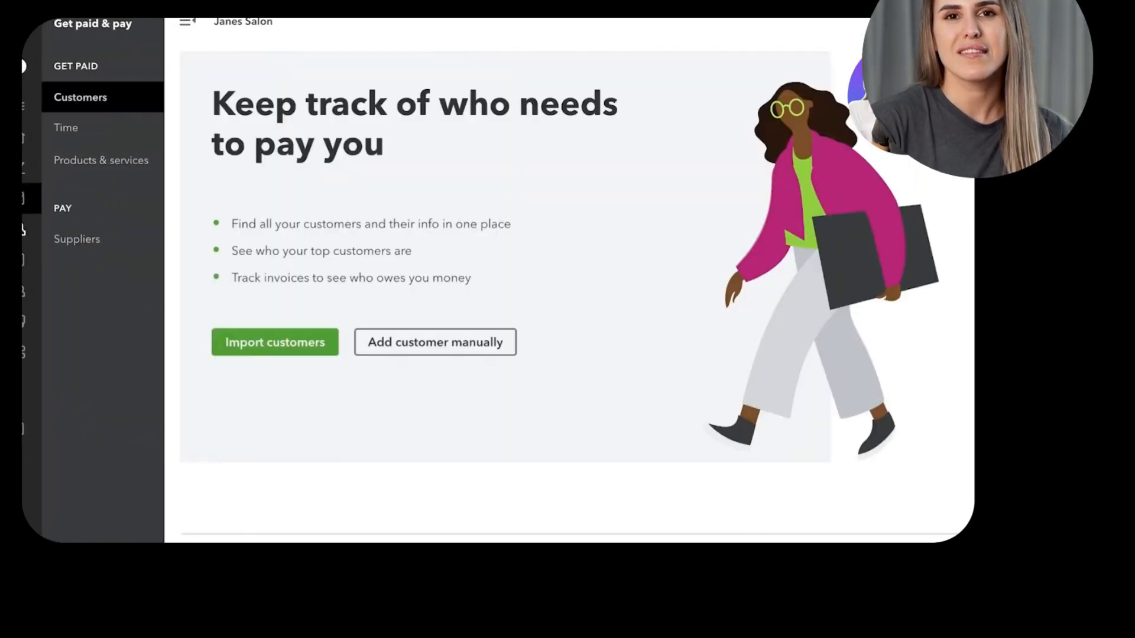
# - View the Suppliers page and look through the new supplier form, including notes, attachments and additional info
pyautogui.click(88, 246)
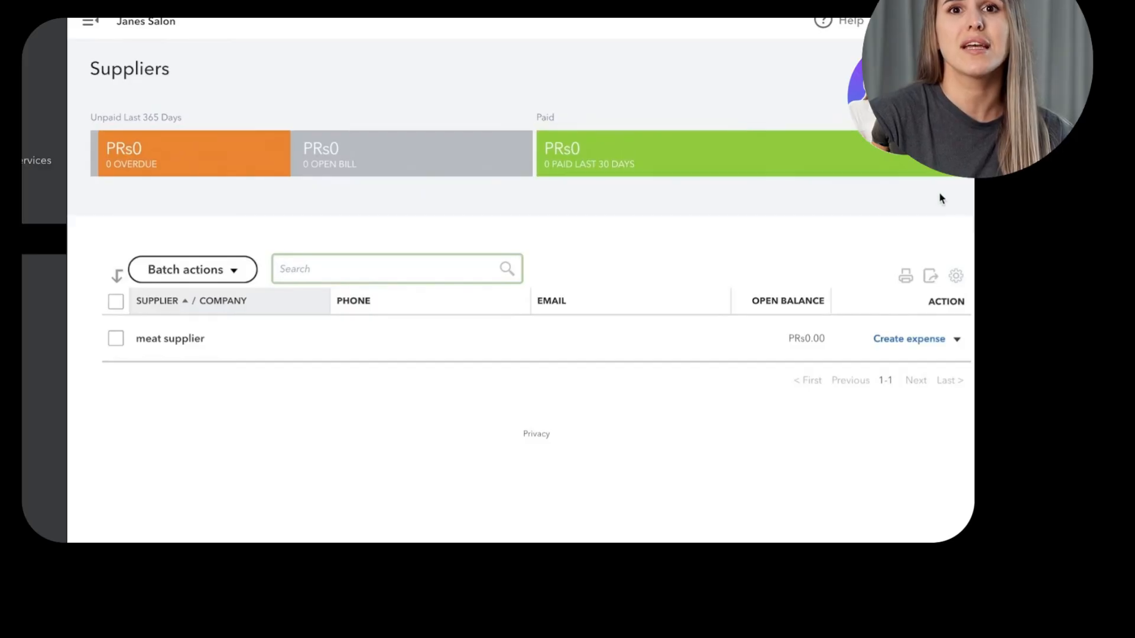
pyautogui.click(913, 69)
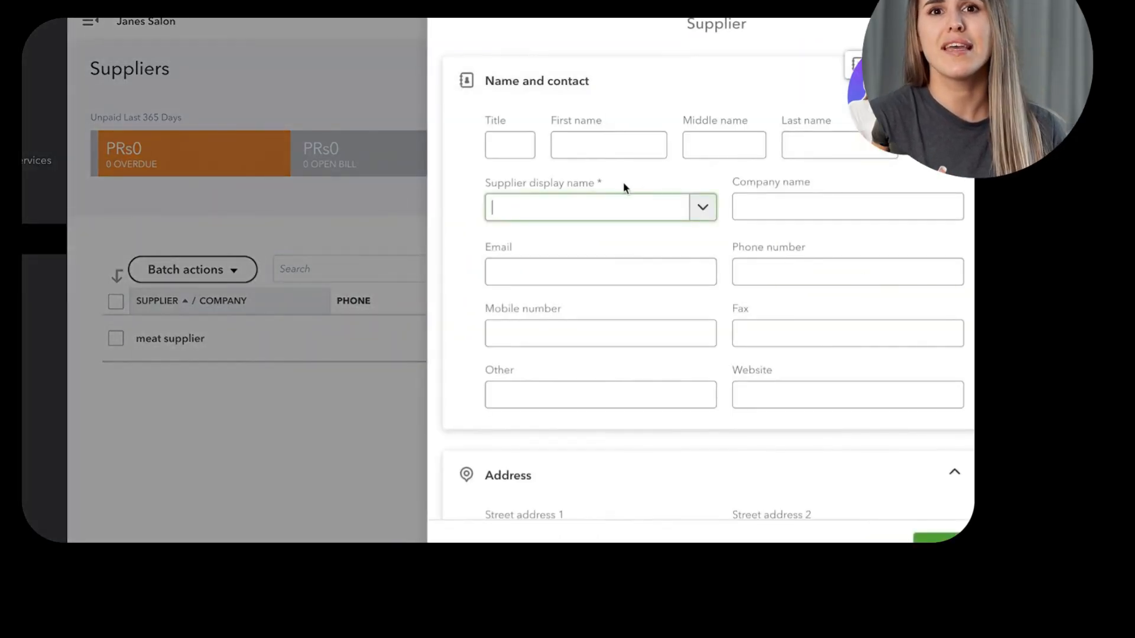
pyautogui.click(864, 65)
pyautogui.scroll(-7, 704, 284)
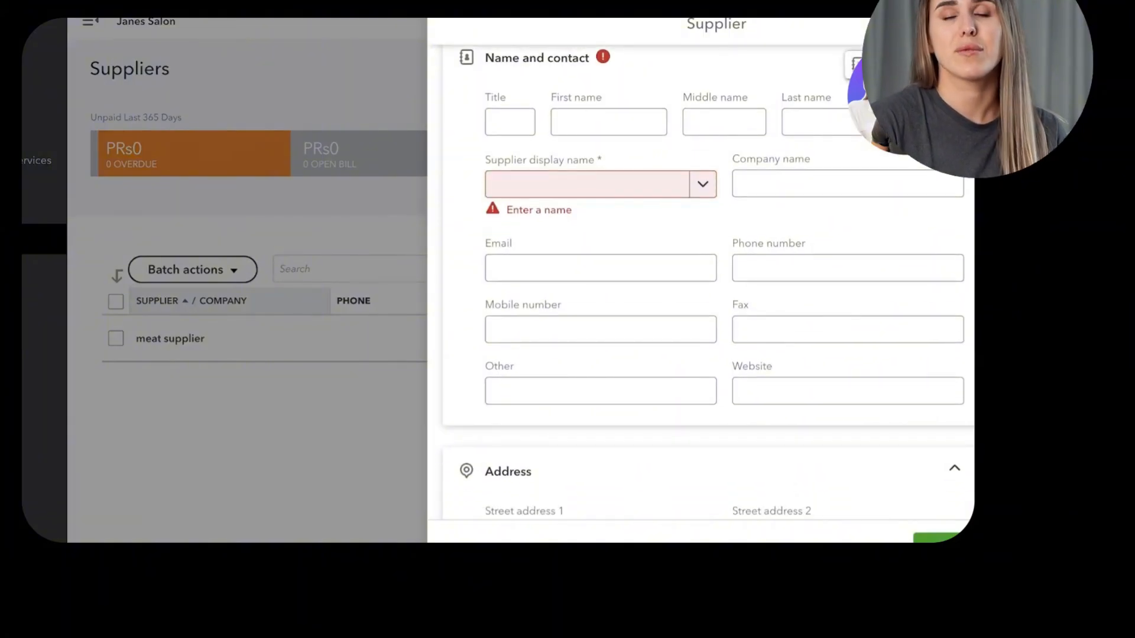
pyautogui.scroll(-5, 704, 283)
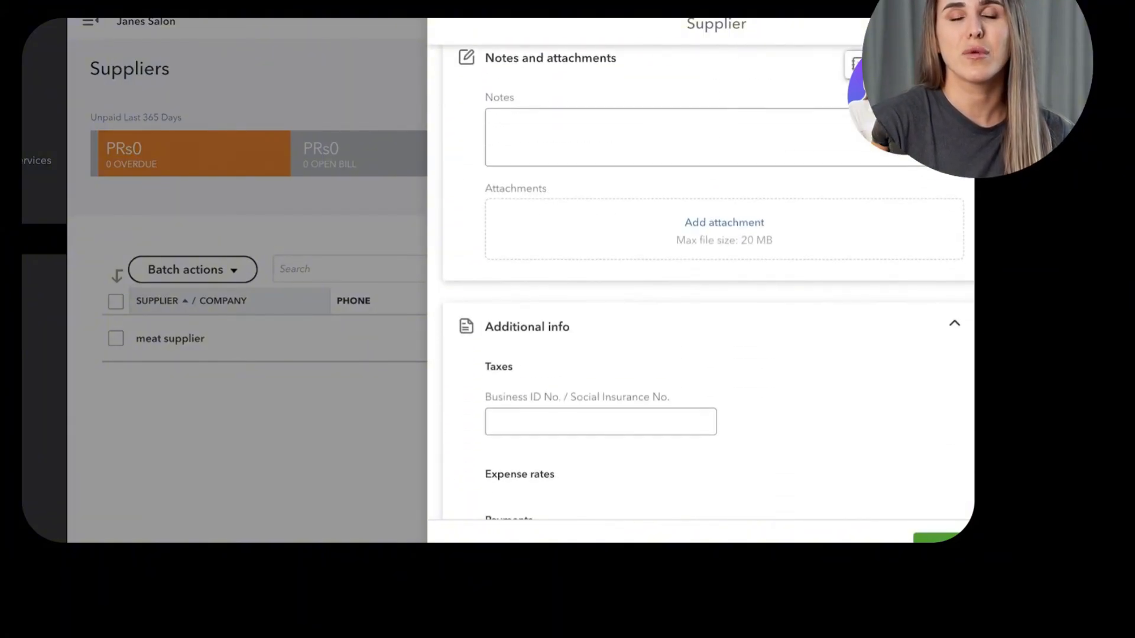
pyautogui.scroll(-3, 704, 283)
pyautogui.scroll(-1, 703, 284)
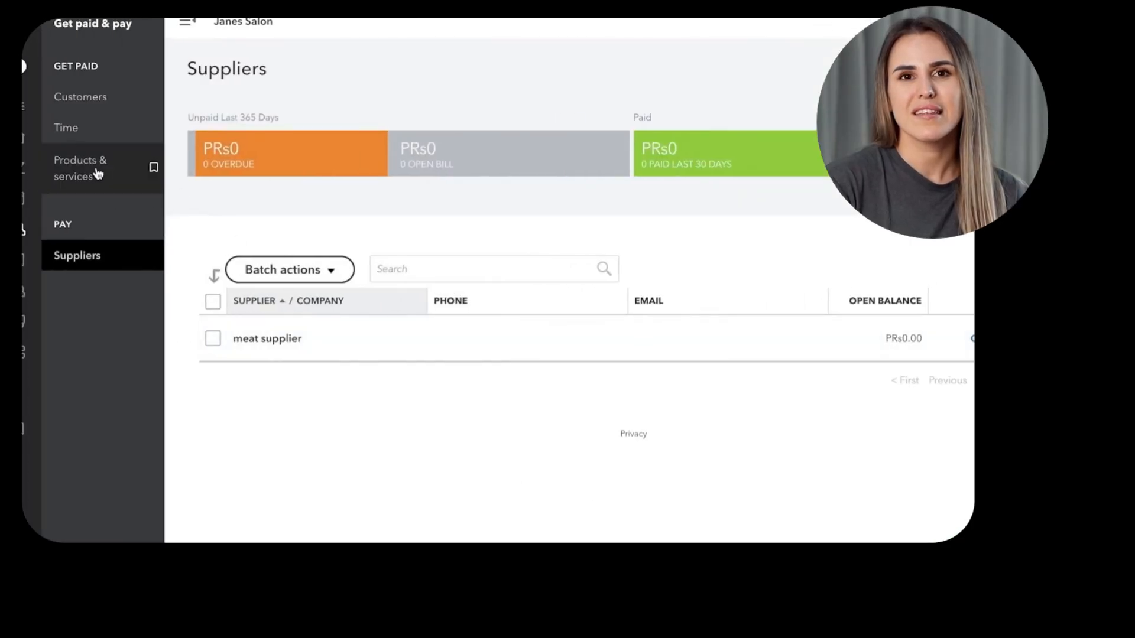
# - Start adding a product or service of the Service type in Products & services, named Mobile Fixing
pyautogui.click(98, 173)
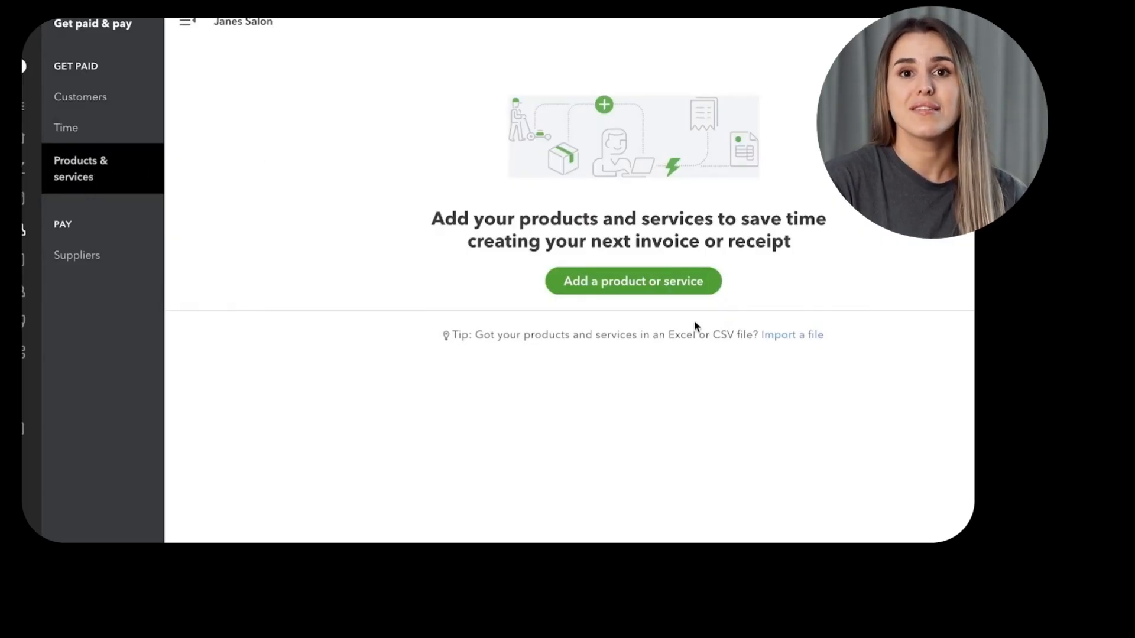
pyautogui.click(660, 289)
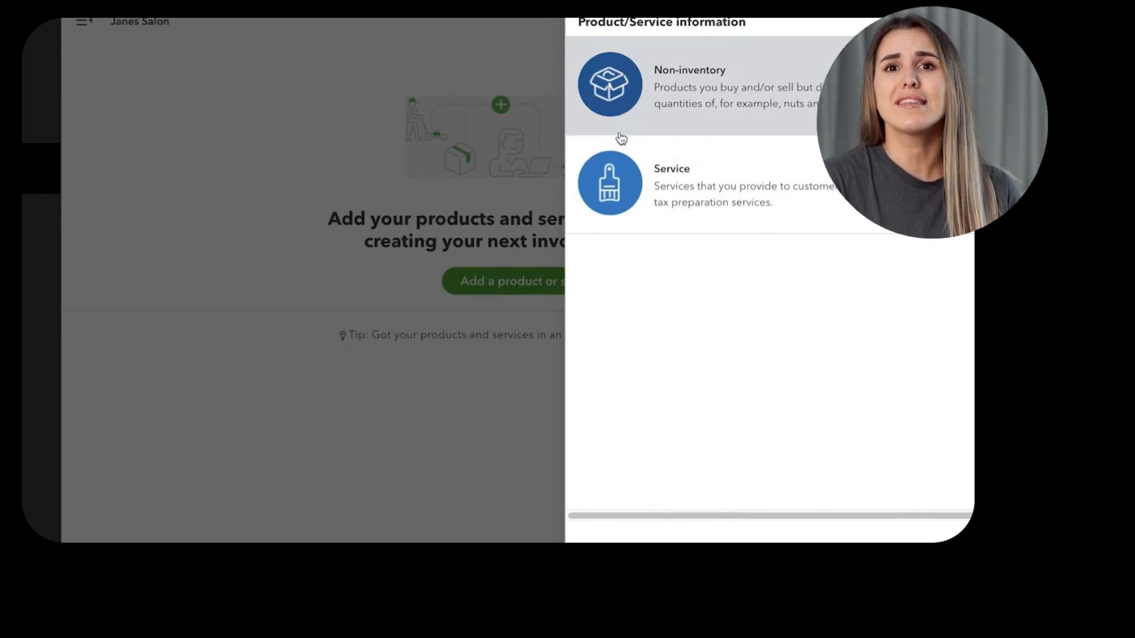
pyautogui.click(604, 192)
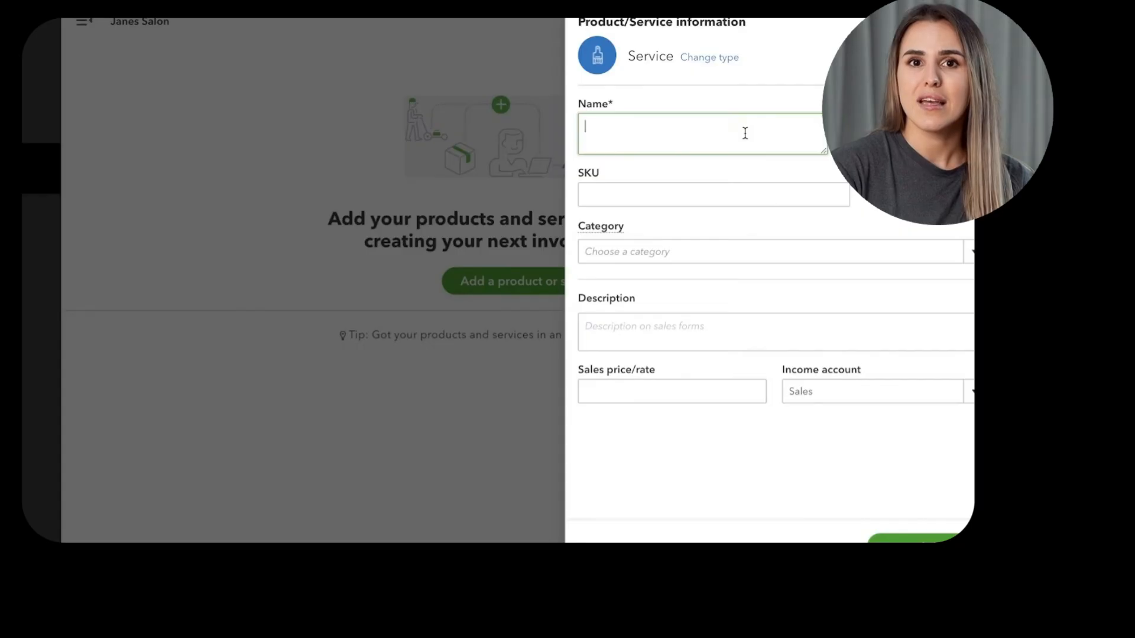
pyautogui.write('Mobile Fixing')
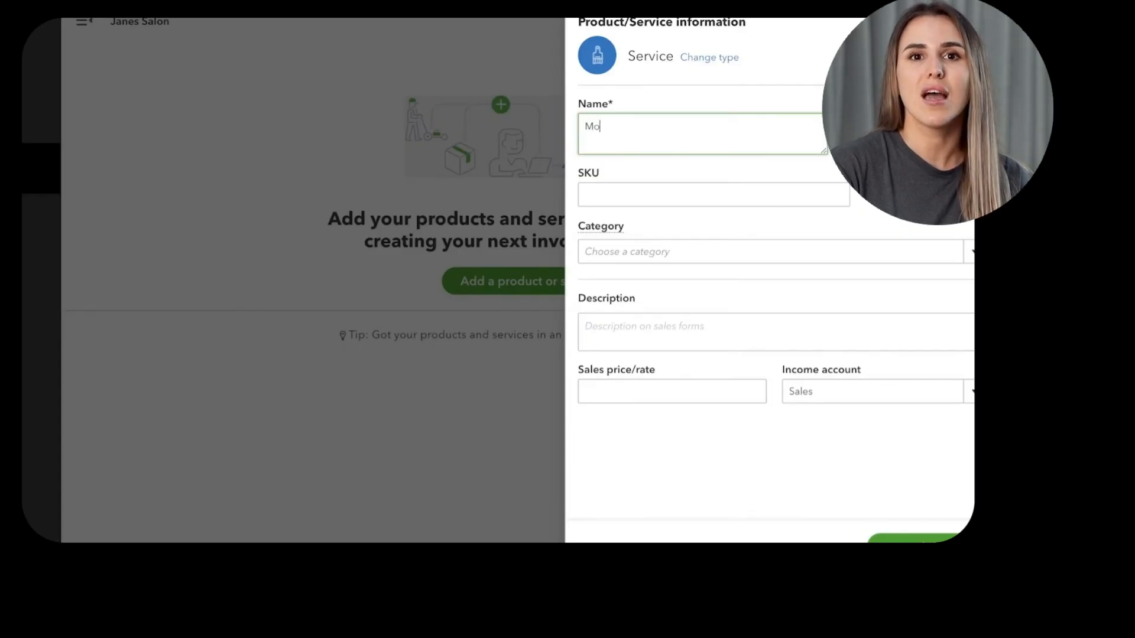
# - Change the service's name to Mobile Screen Replacement
pyautogui.doubleClick(628, 122)
pyautogui.tripleClick(628, 123)
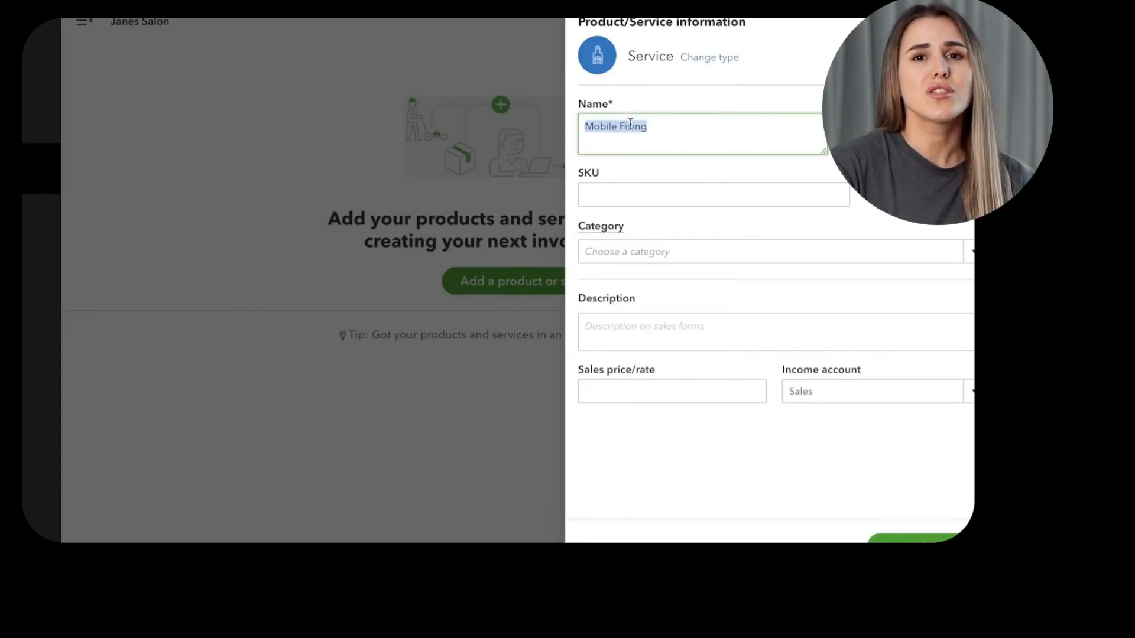
pyautogui.click(645, 132)
pyautogui.moveTo(644, 132); pyautogui.dragTo(686, 125)
pyautogui.click(622, 124)
pyautogui.write('Screen Replacement')
# - Check the service's SKU, category and description fields
pyautogui.click(730, 199)
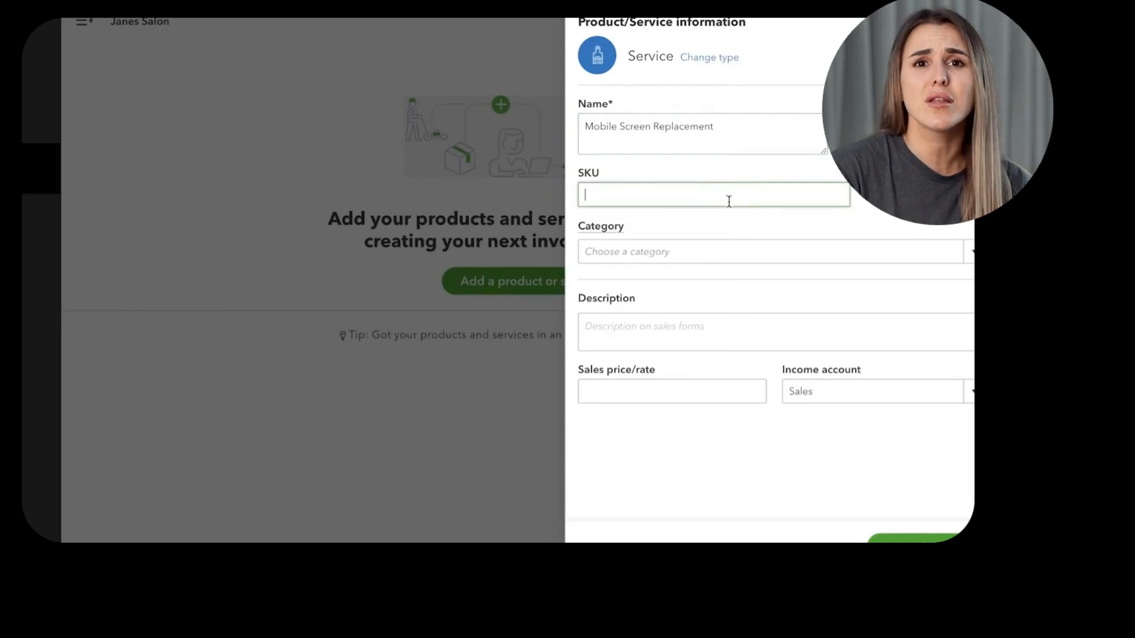
pyautogui.click(724, 248)
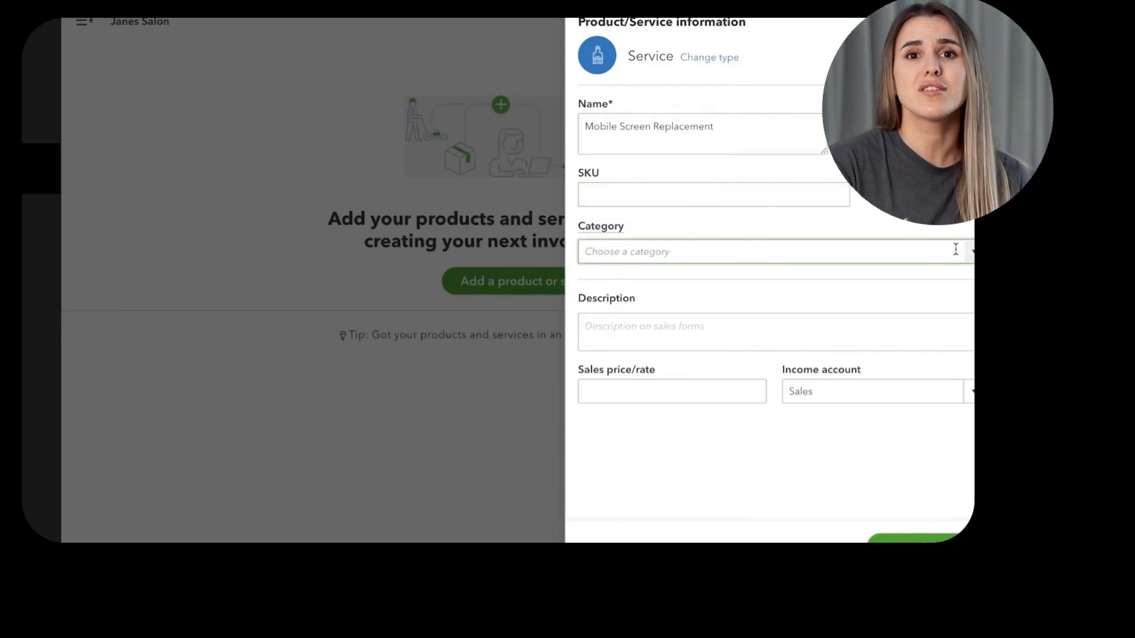
pyautogui.click(795, 251)
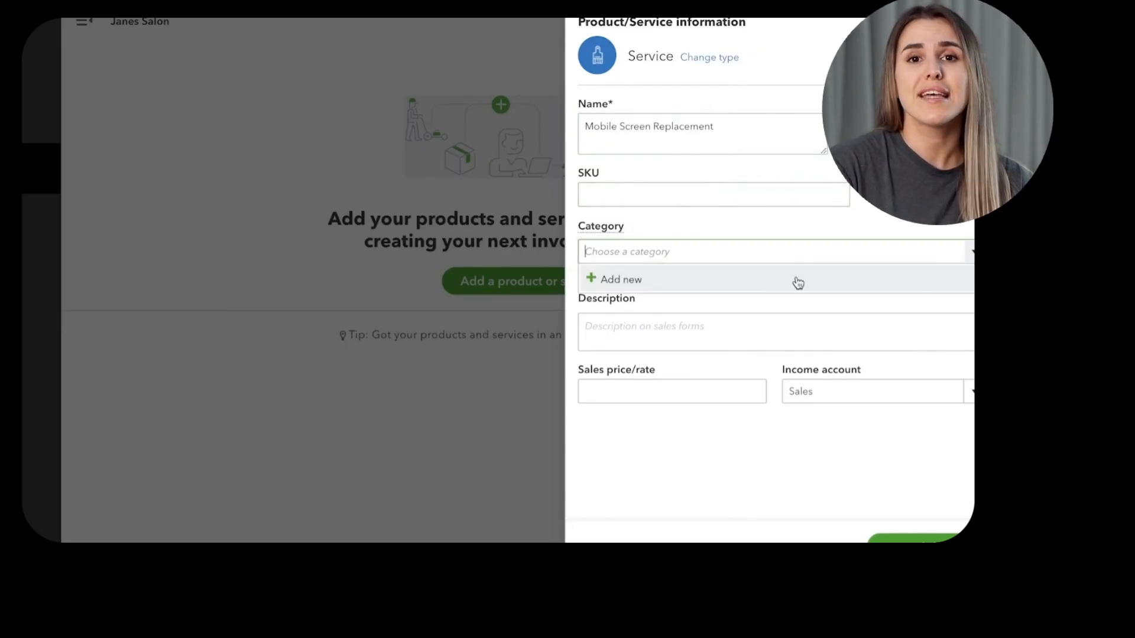
pyautogui.click(774, 256)
pyautogui.click(710, 329)
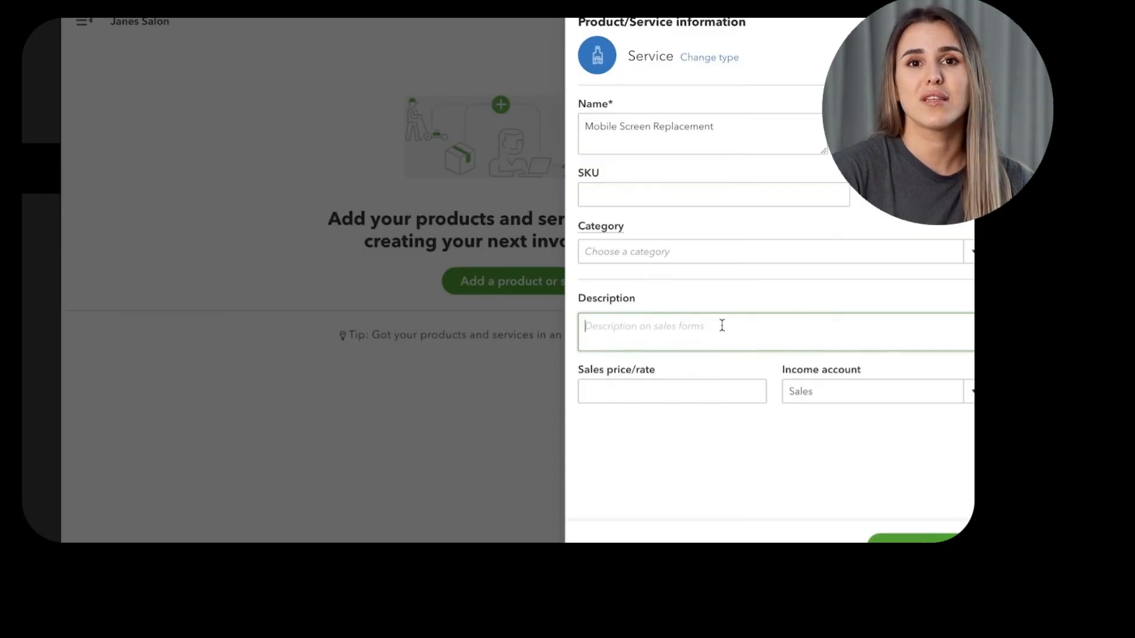
# - Set the service's sales price/rate to 100 and check the available income accounts
pyautogui.click(683, 393)
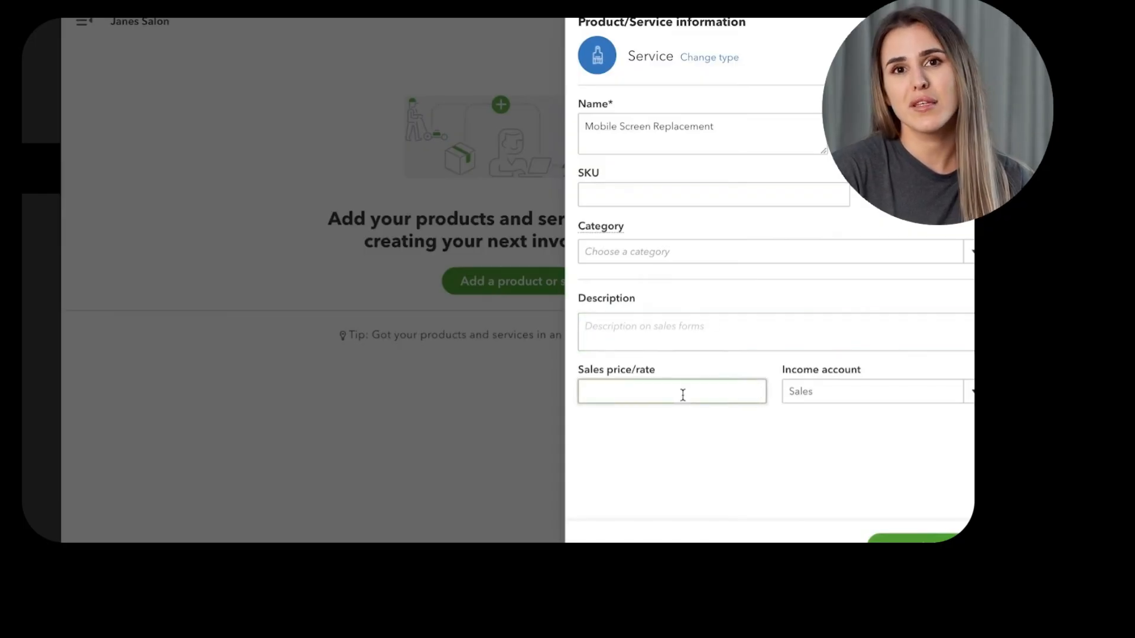
pyautogui.write('100')
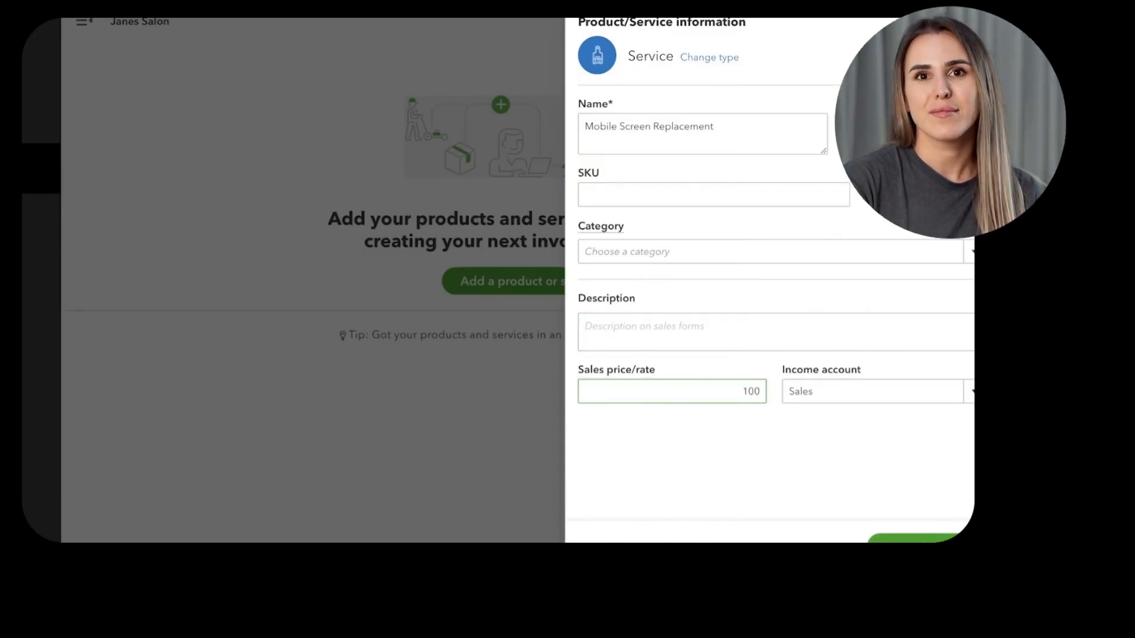
pyautogui.press('Tab')
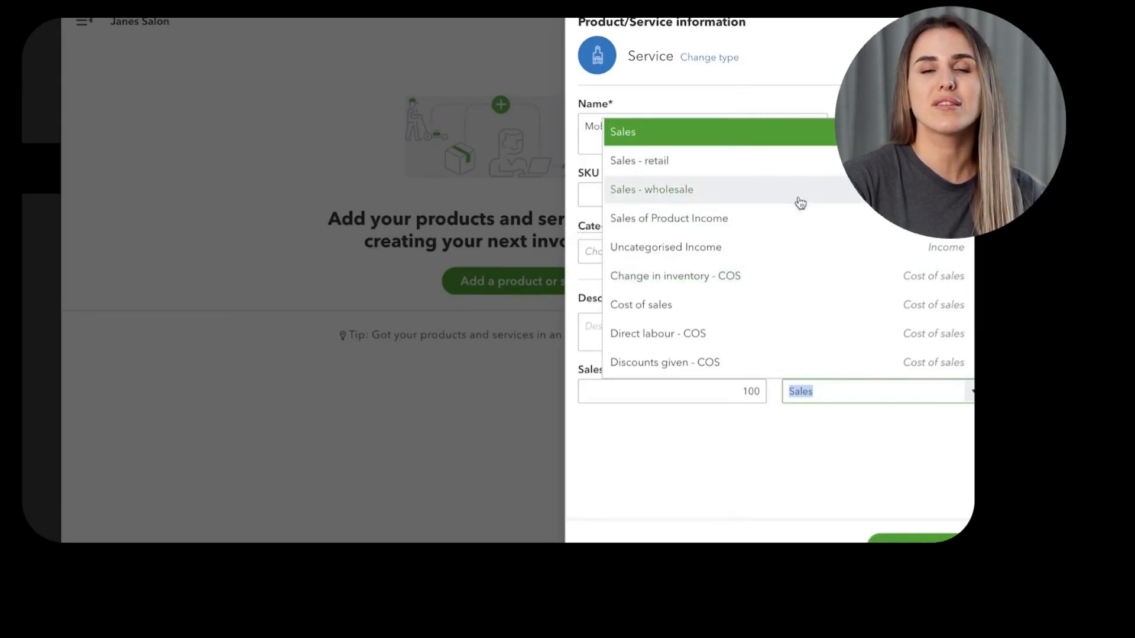
pyautogui.click(750, 527)
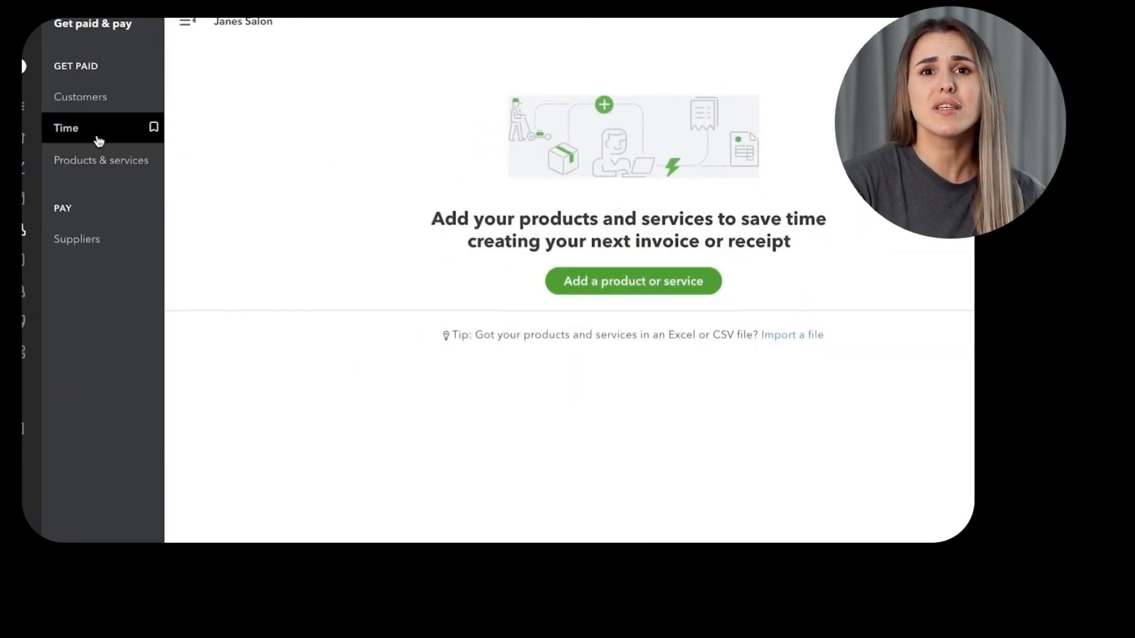
# - View the Time overview and Time entries pages under Get paid & pay
pyautogui.click(99, 140)
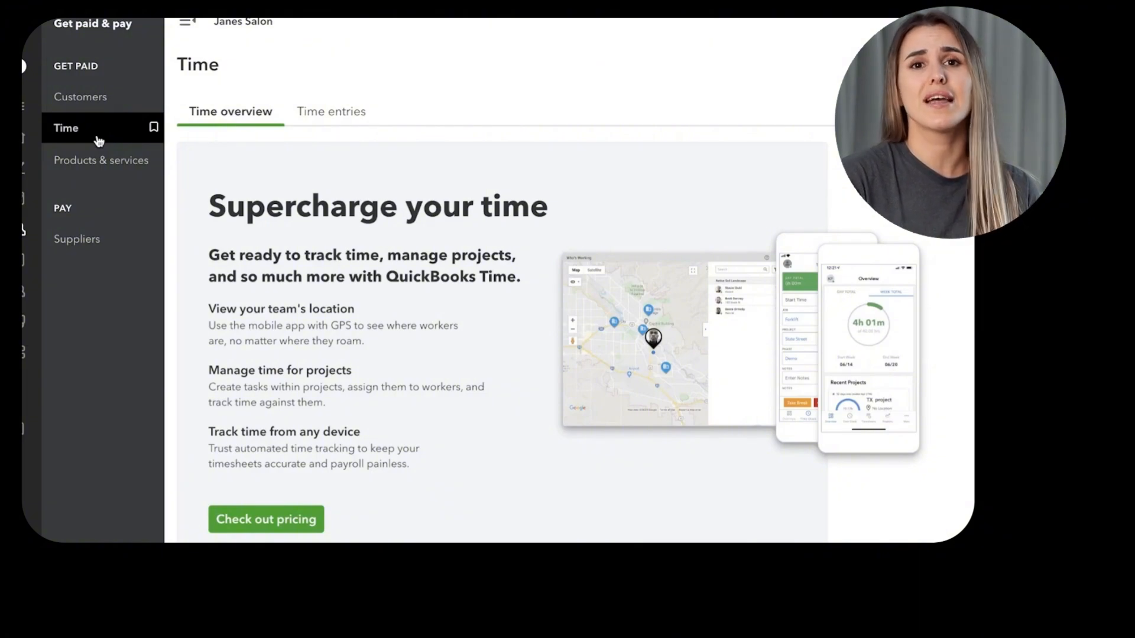
pyautogui.click(318, 113)
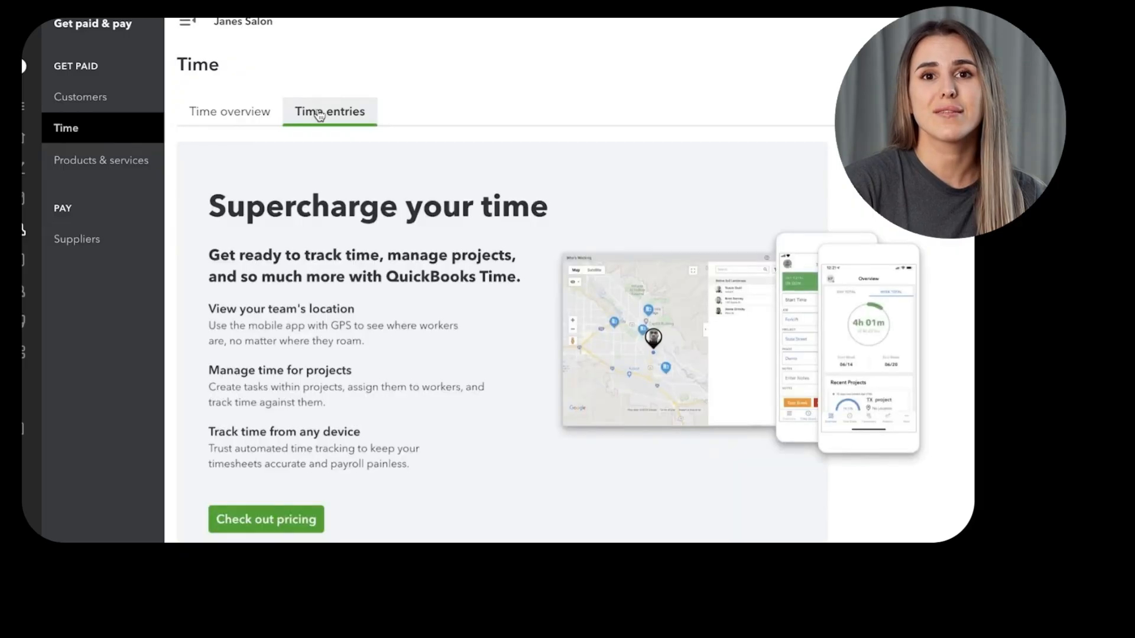
pyautogui.click(187, 24)
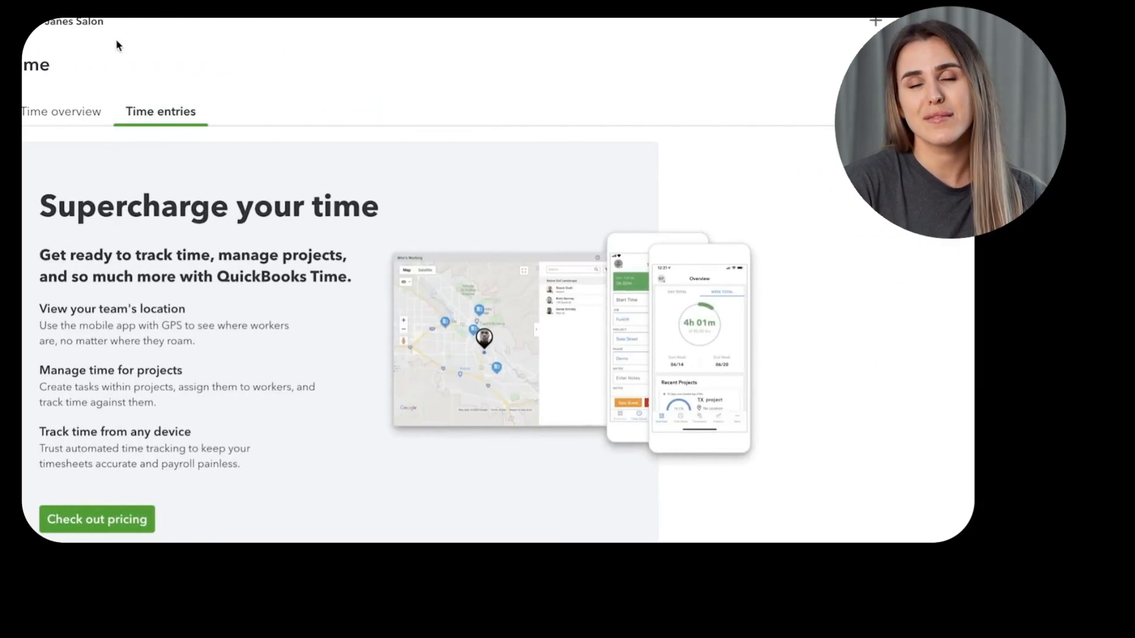
pyautogui.click(33, 35)
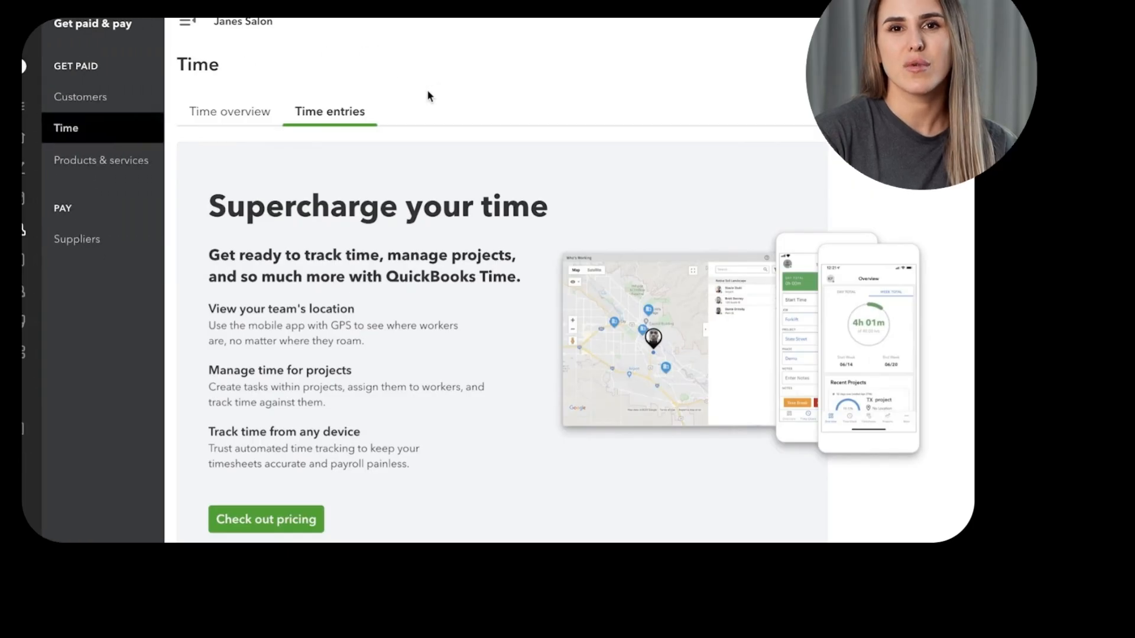
# - Return to the Get things done page and look over the company settings options and the switch to Accountant view
pyautogui.click(110, 108)
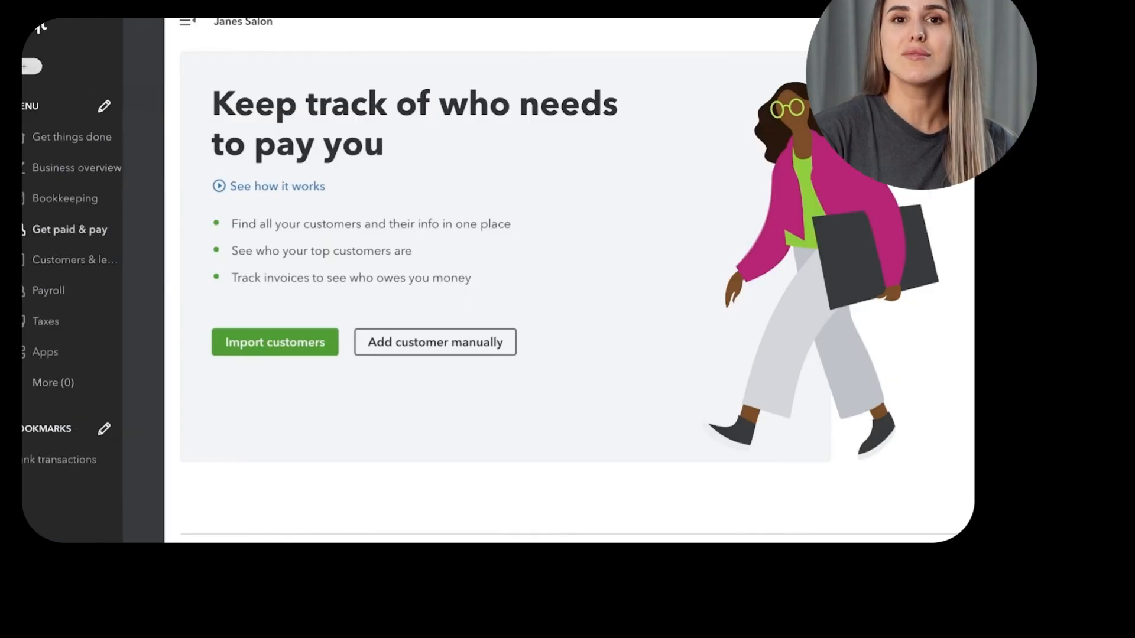
pyautogui.click(40, 142)
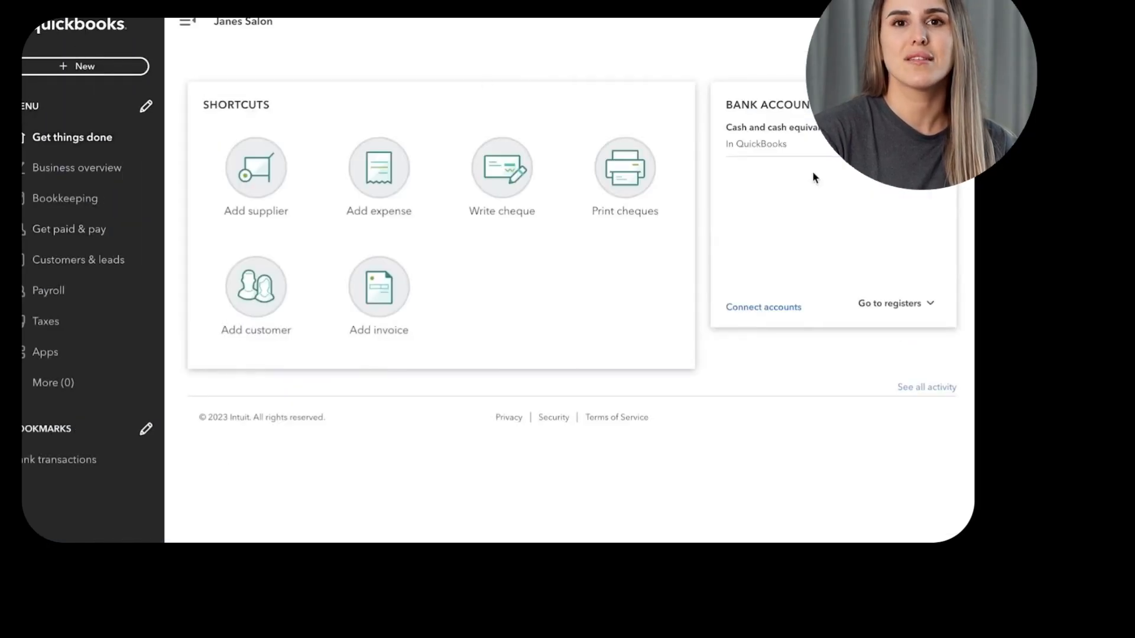
pyautogui.click(940, 21)
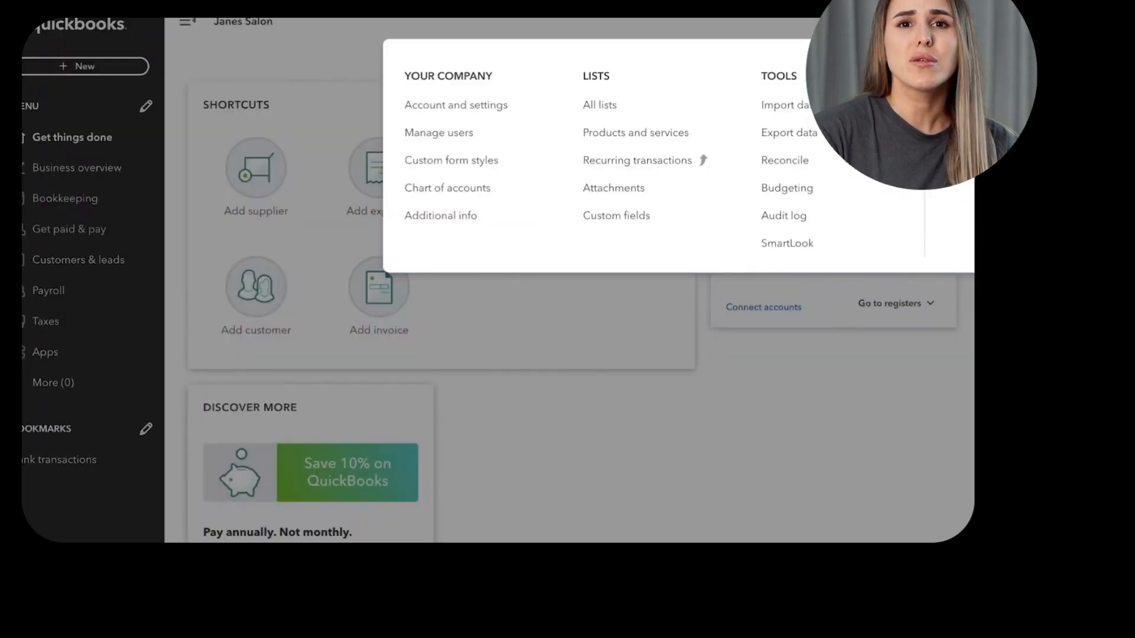
pyautogui.click(638, 369)
pyautogui.click(66, 541)
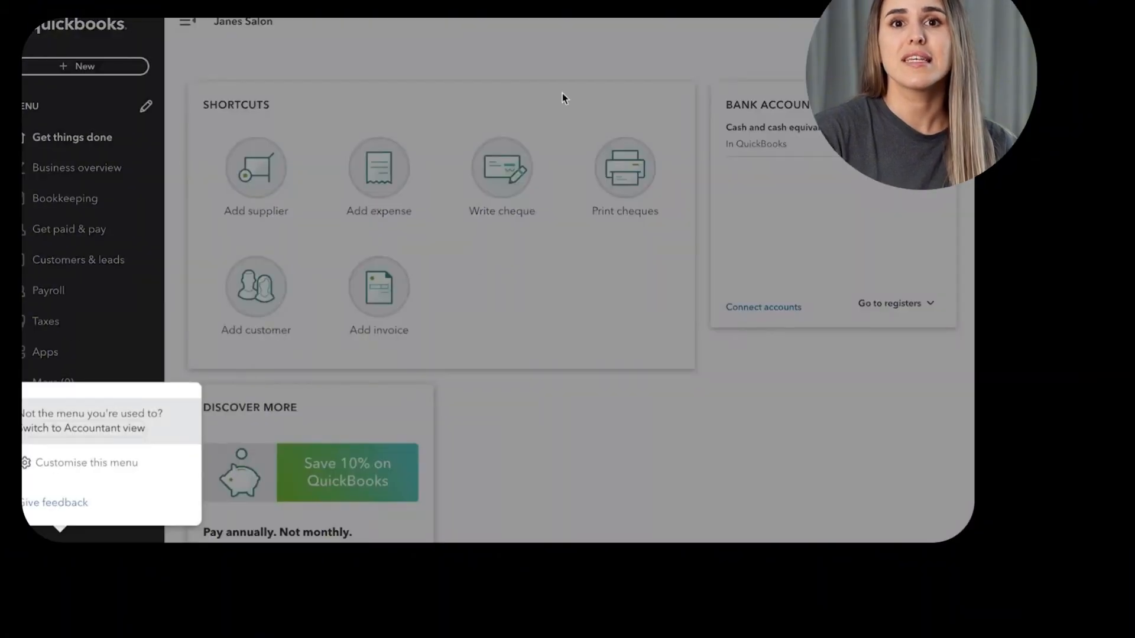
pyautogui.click(710, 398)
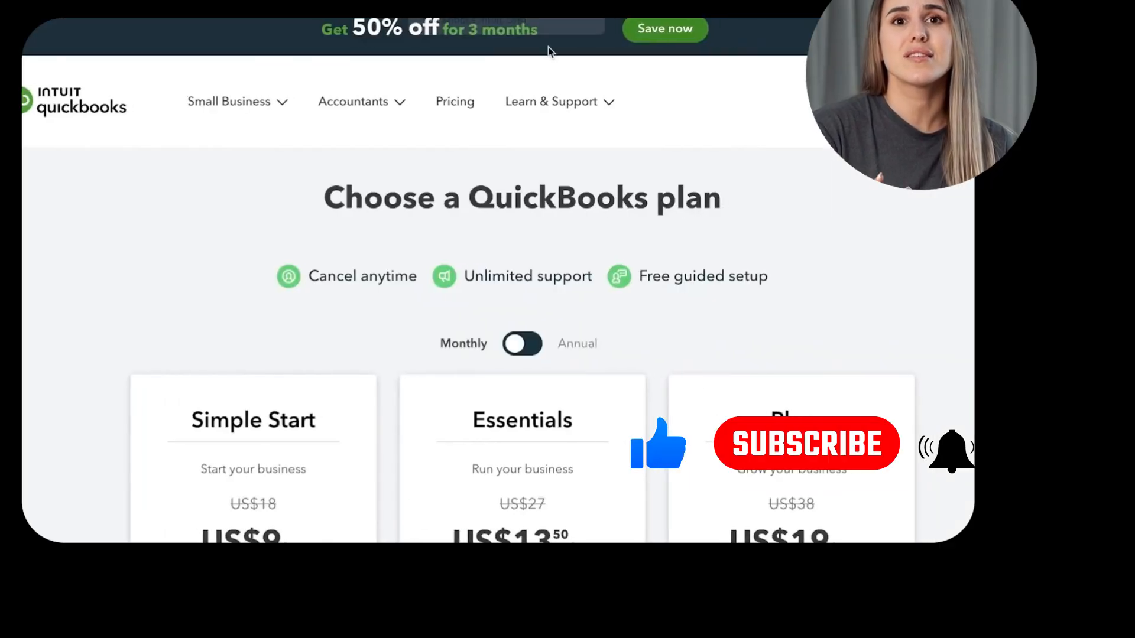
# - Compare the monthly and annual prices of the Simple Start, Essentials and Plus plans, returning to monthly pricing
pyautogui.scroll(-5, 548, 52)
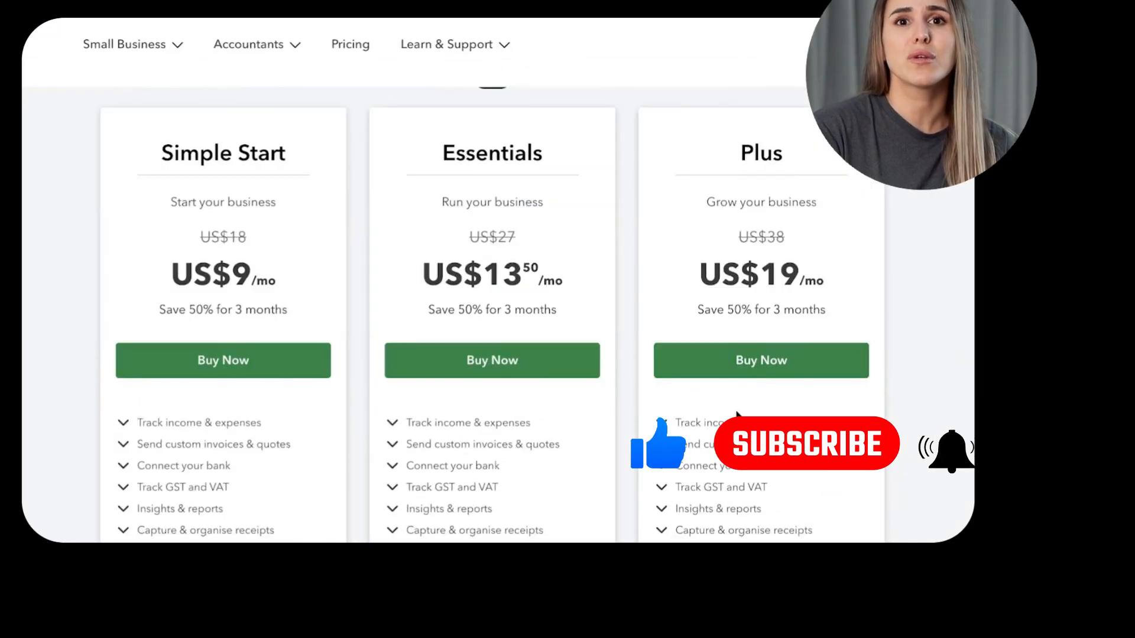
pyautogui.scroll(1, 935, 247)
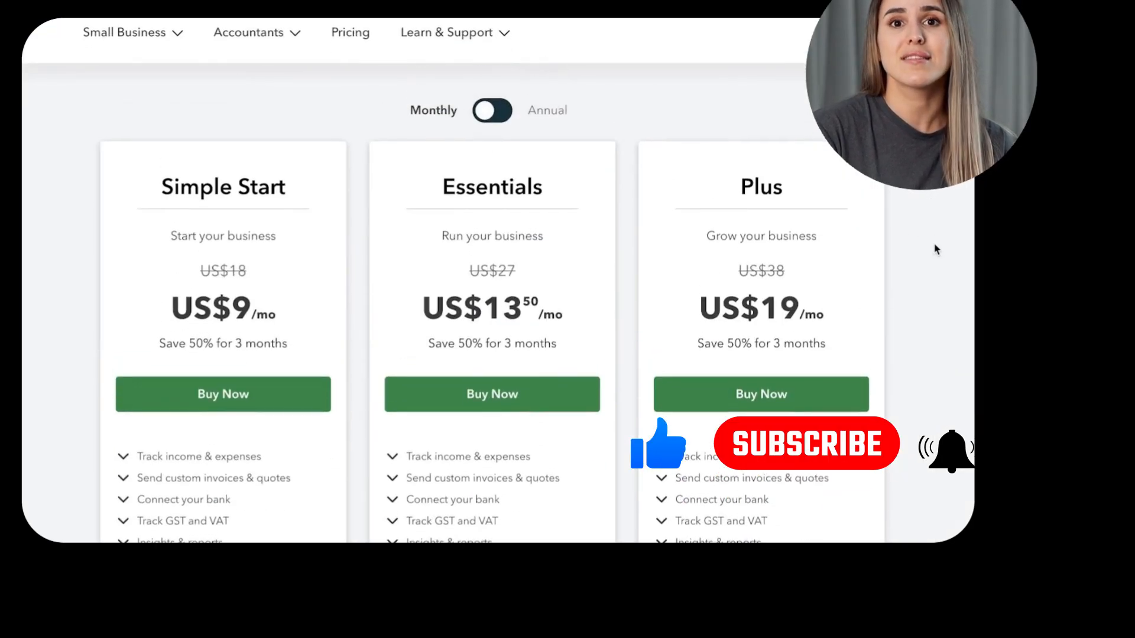
pyautogui.click(483, 118)
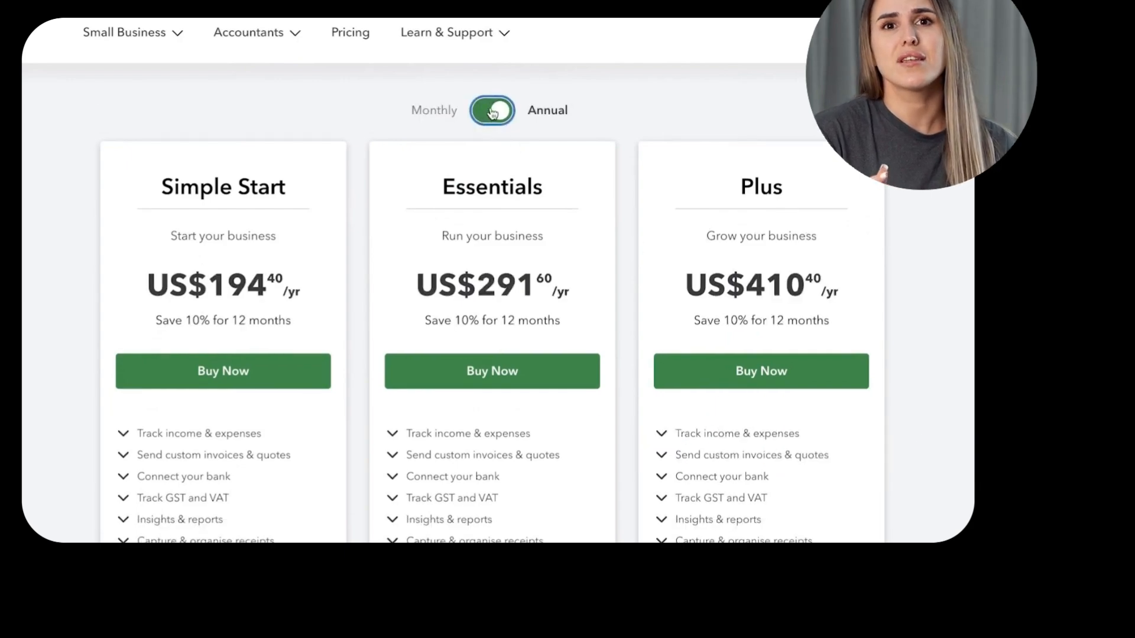
pyautogui.click(484, 115)
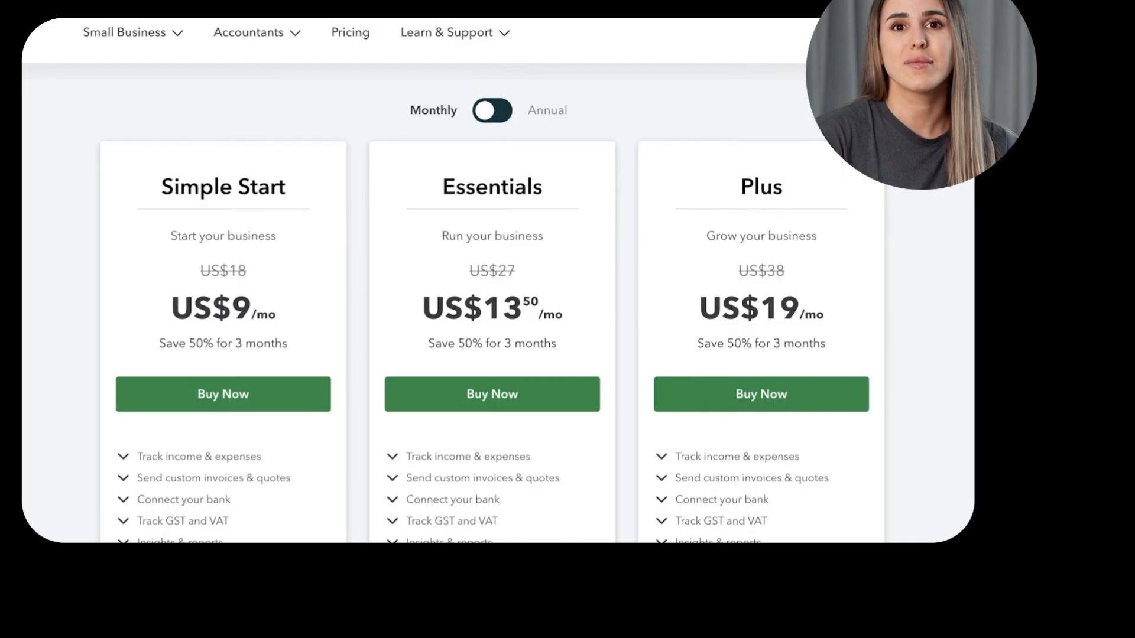
pyautogui.scroll(1, 930, 332)
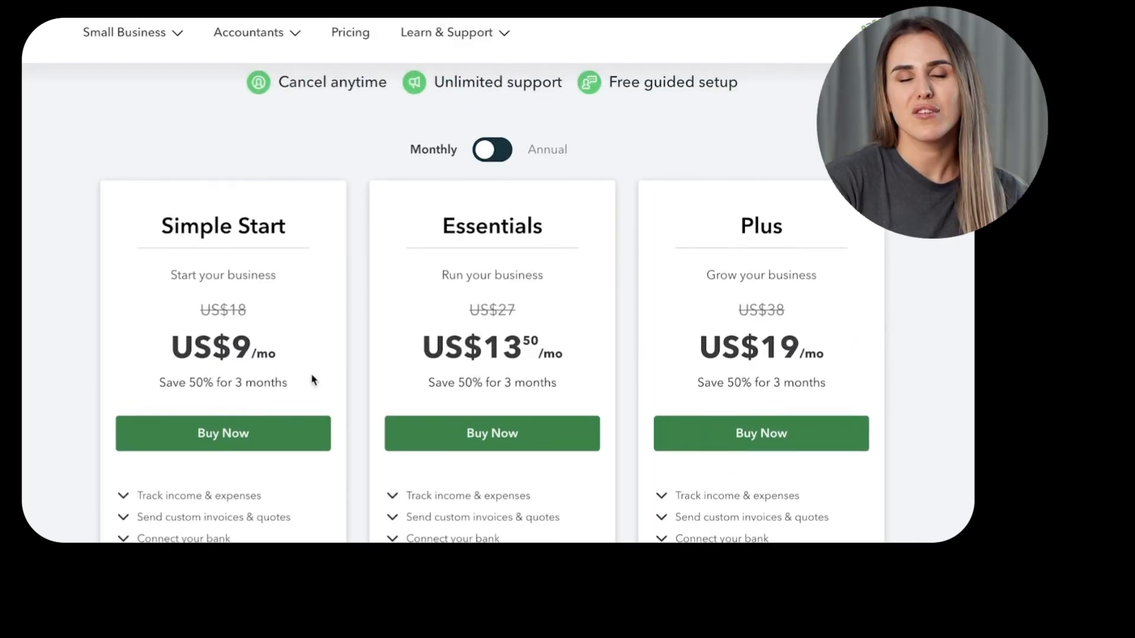
# - Review the feature lists and user limits of the Simple Start, Essentials and Plus plans
pyautogui.scroll(-1, 313, 379)
pyautogui.scroll(-3, 314, 379)
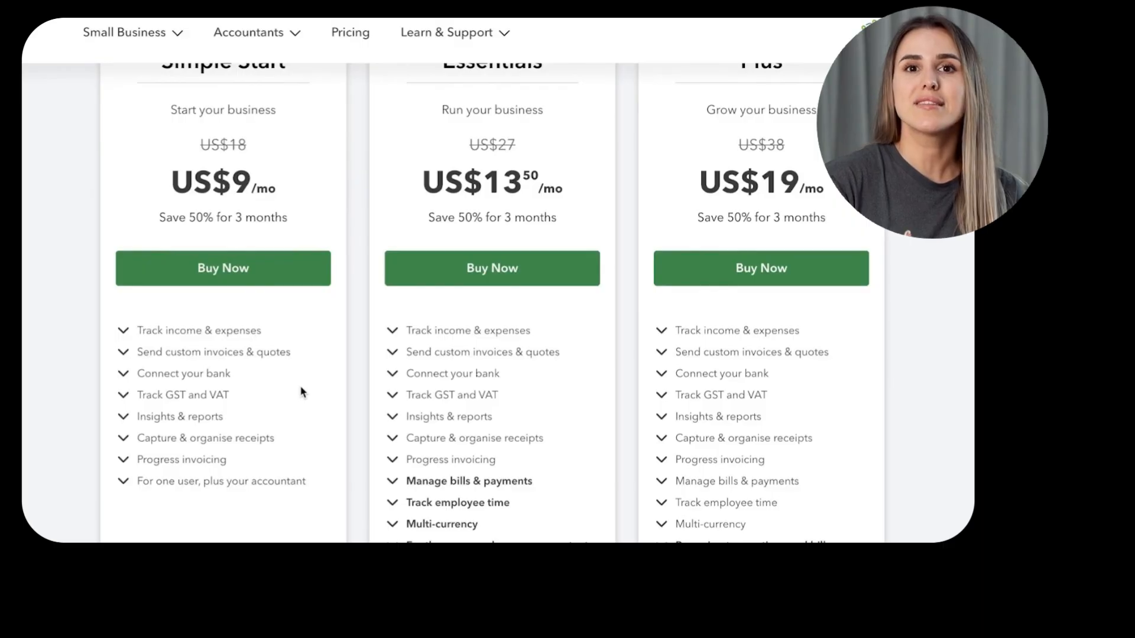
pyautogui.scroll(1, 313, 408)
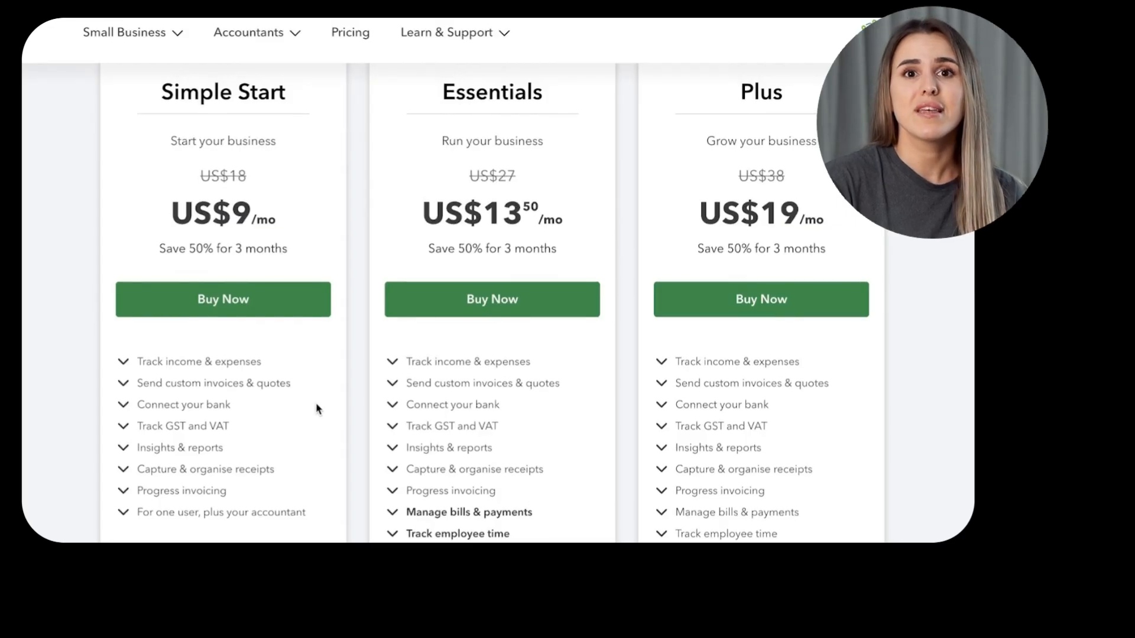
pyautogui.scroll(-1, 312, 408)
pyautogui.scroll(-1, 317, 408)
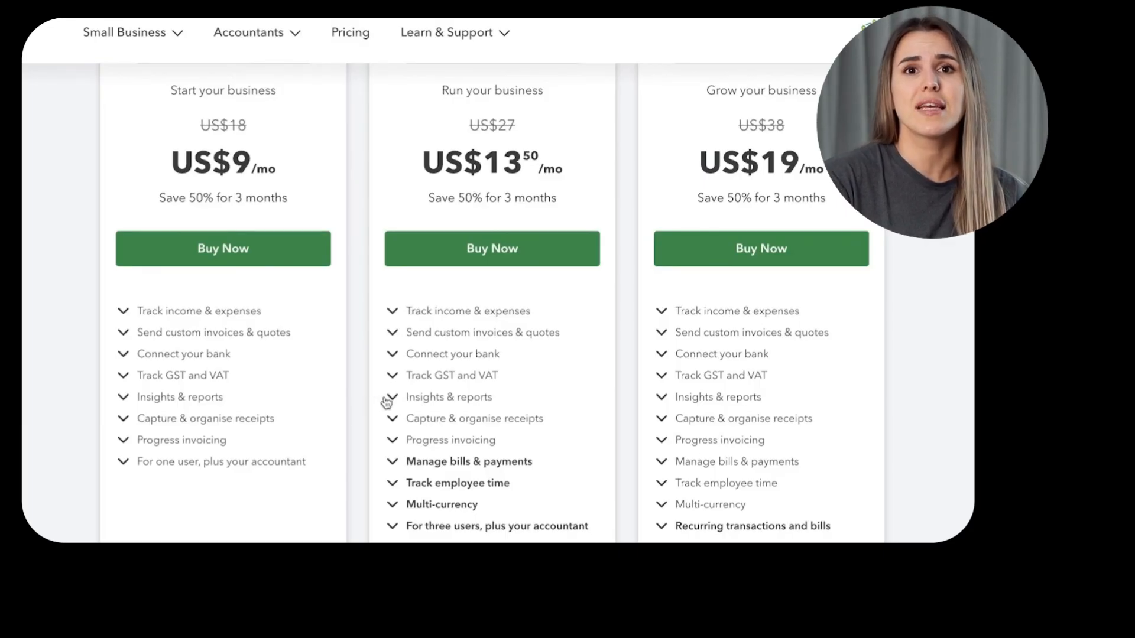
pyautogui.scroll(-4, 387, 402)
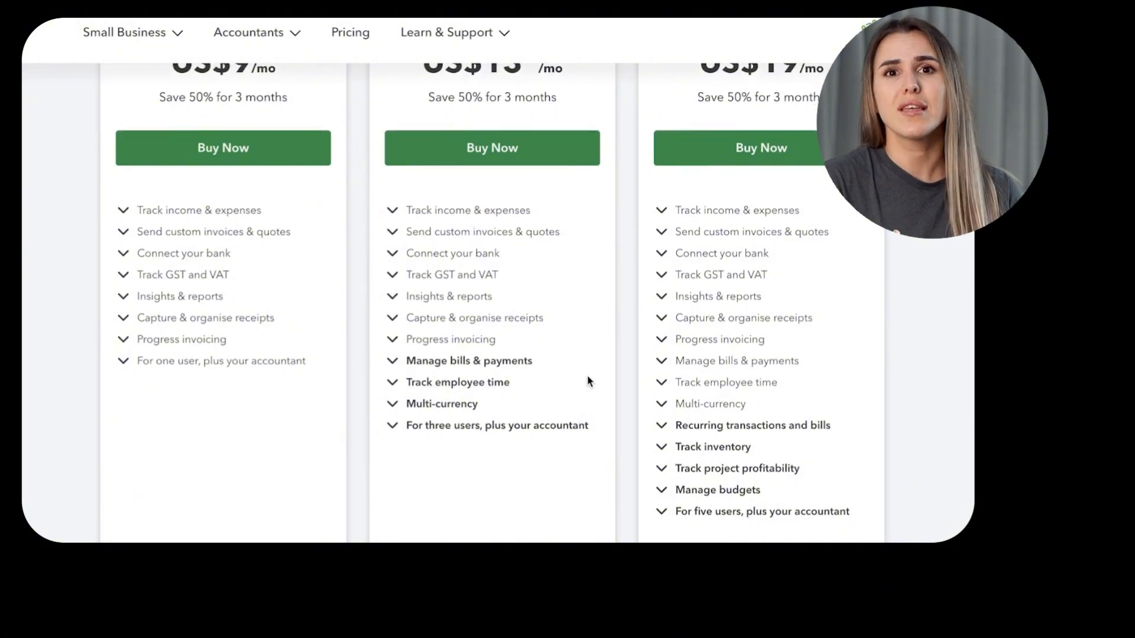
pyautogui.scroll(7, 587, 382)
pyautogui.scroll(-3, 653, 347)
pyautogui.scroll(-5, 497, 301)
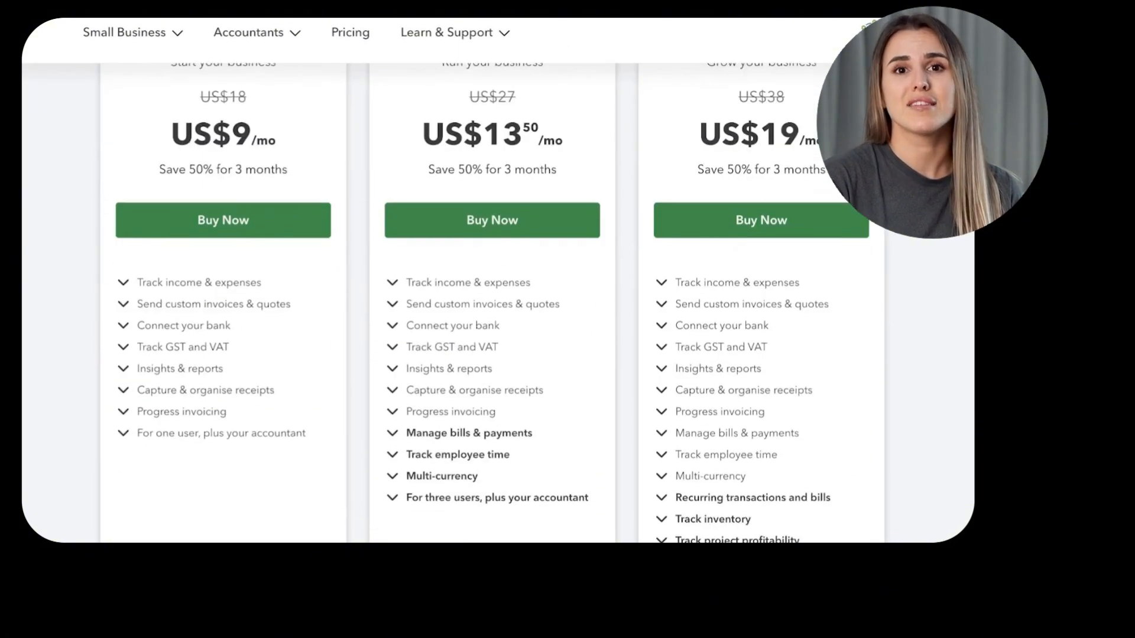
pyautogui.scroll(-1, 493, 304)
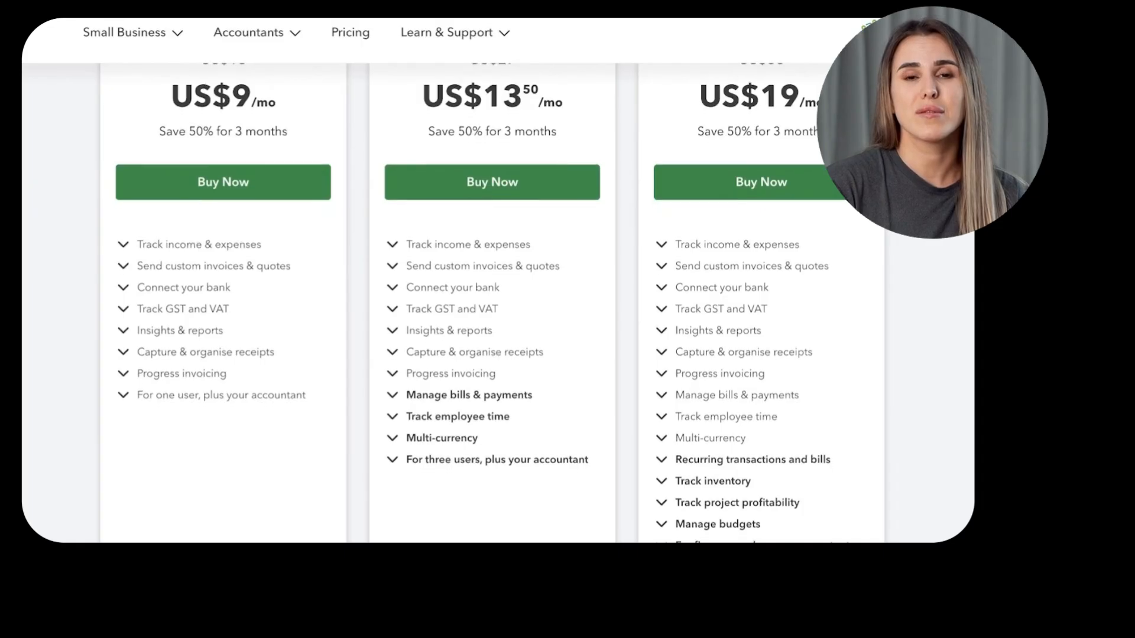
pyautogui.scroll(-1, 483, 297)
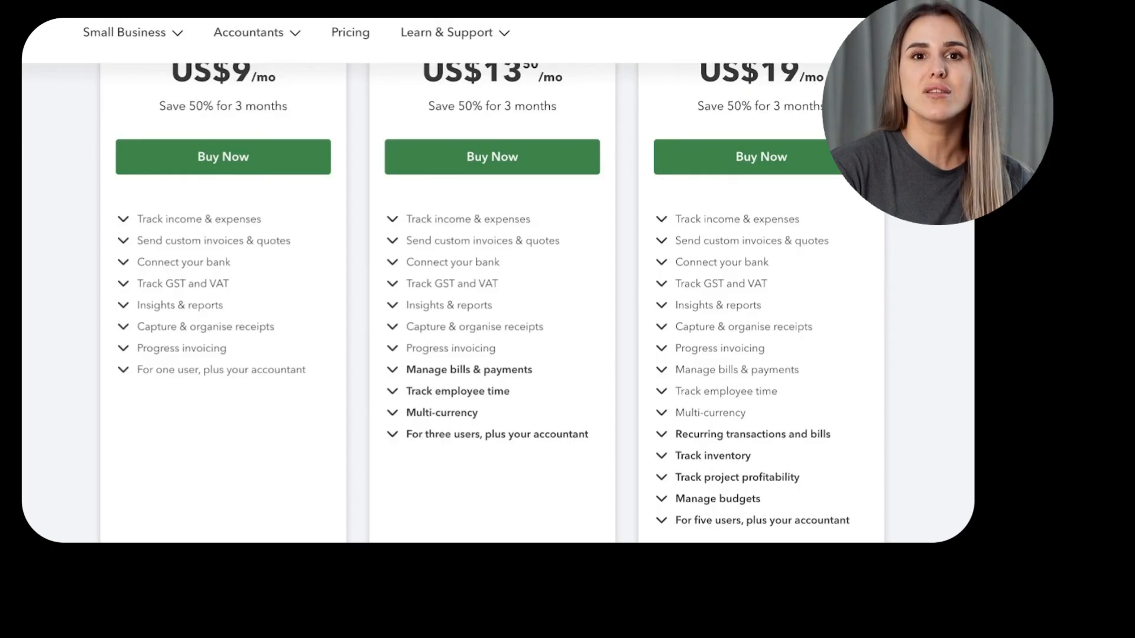
pyautogui.scroll(1, 488, 303)
pyautogui.scroll(3, 497, 296)
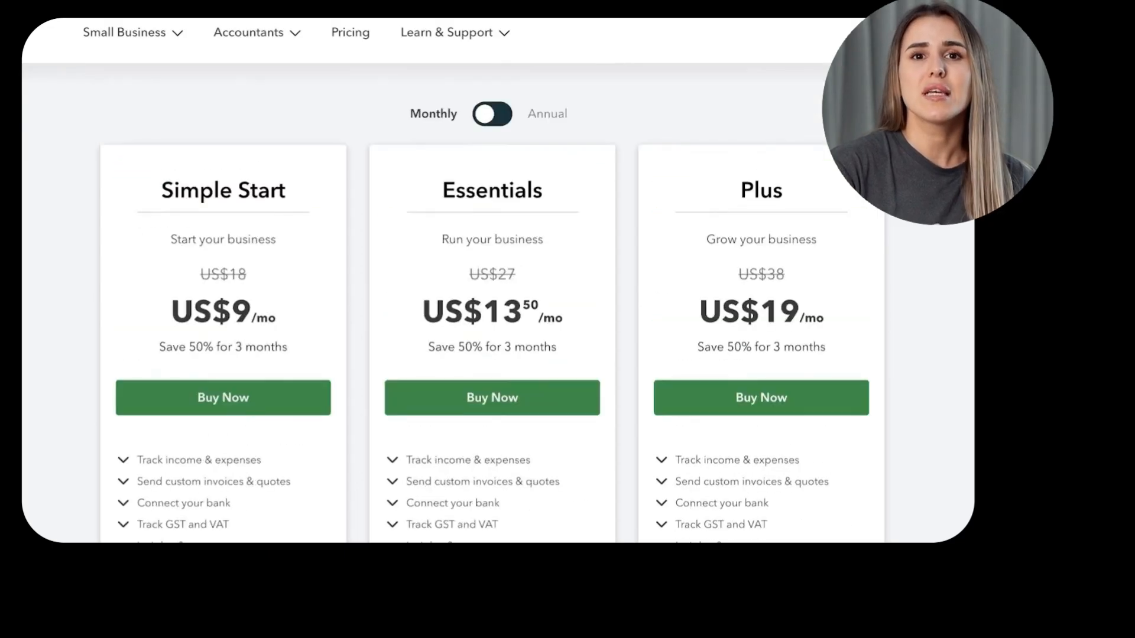